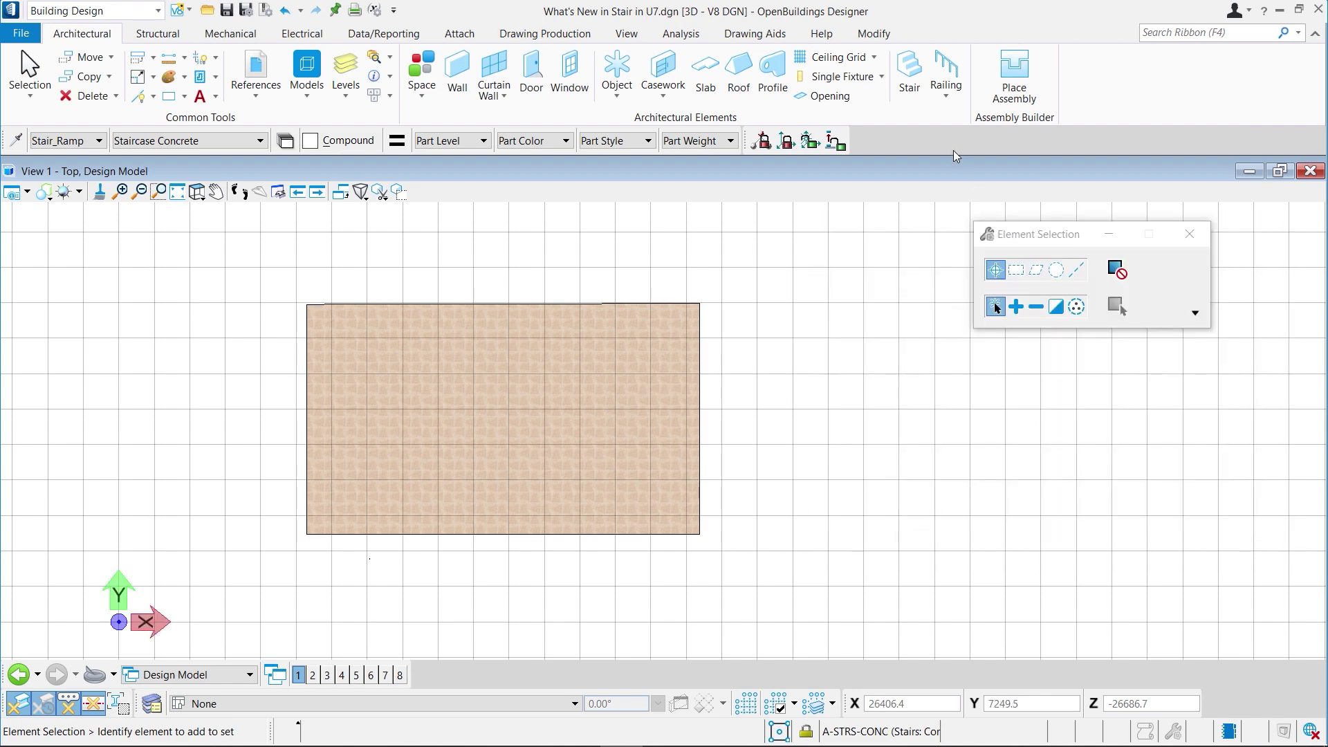
Begin placing a Concrete Stair | Monolithic and set its Tread Type to Slab in the stair construction settings.
left_click(927, 82)
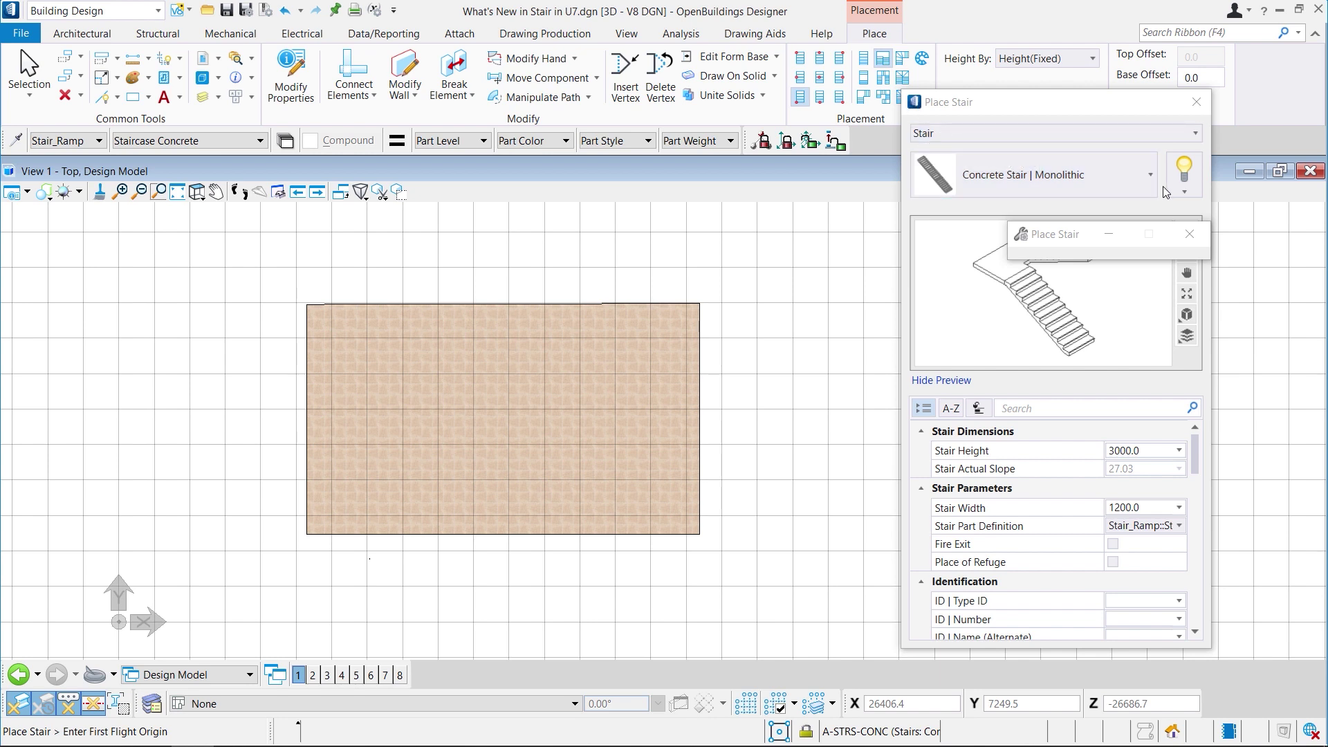
left_click(1184, 192)
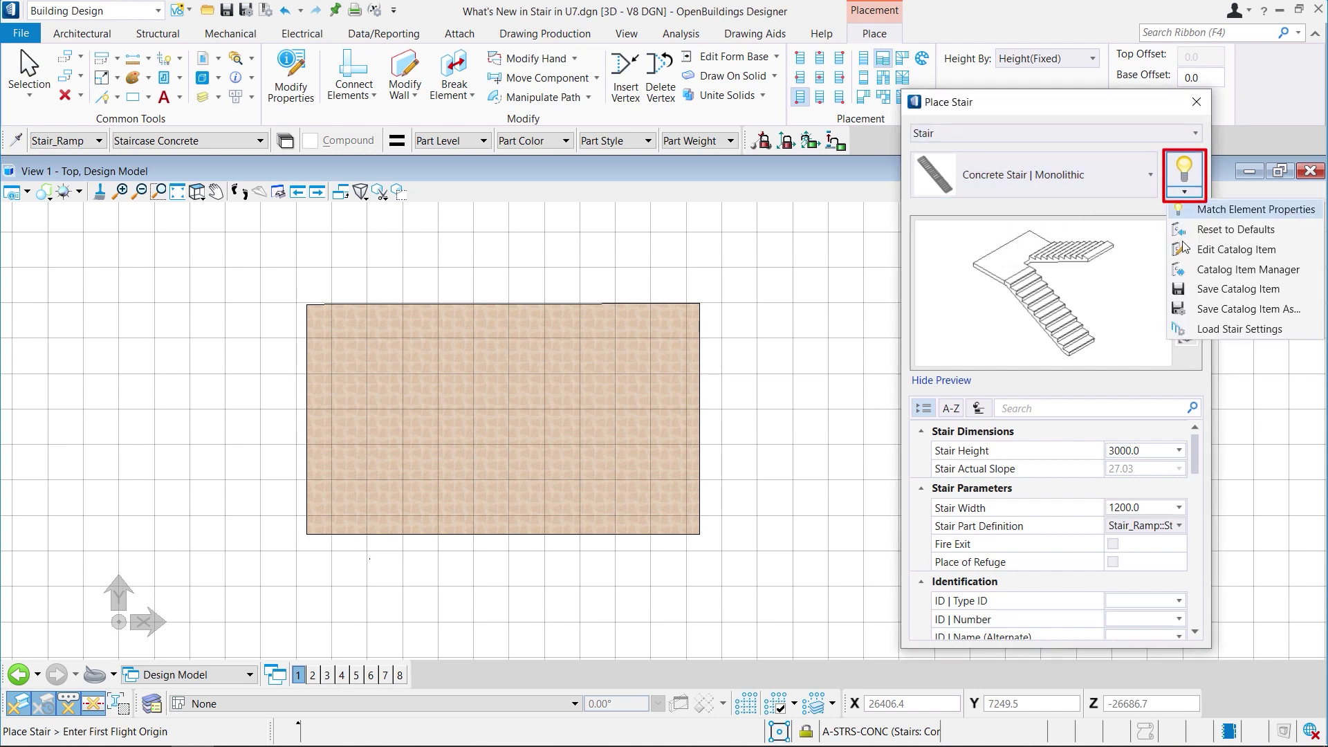
left_click(1211, 329)
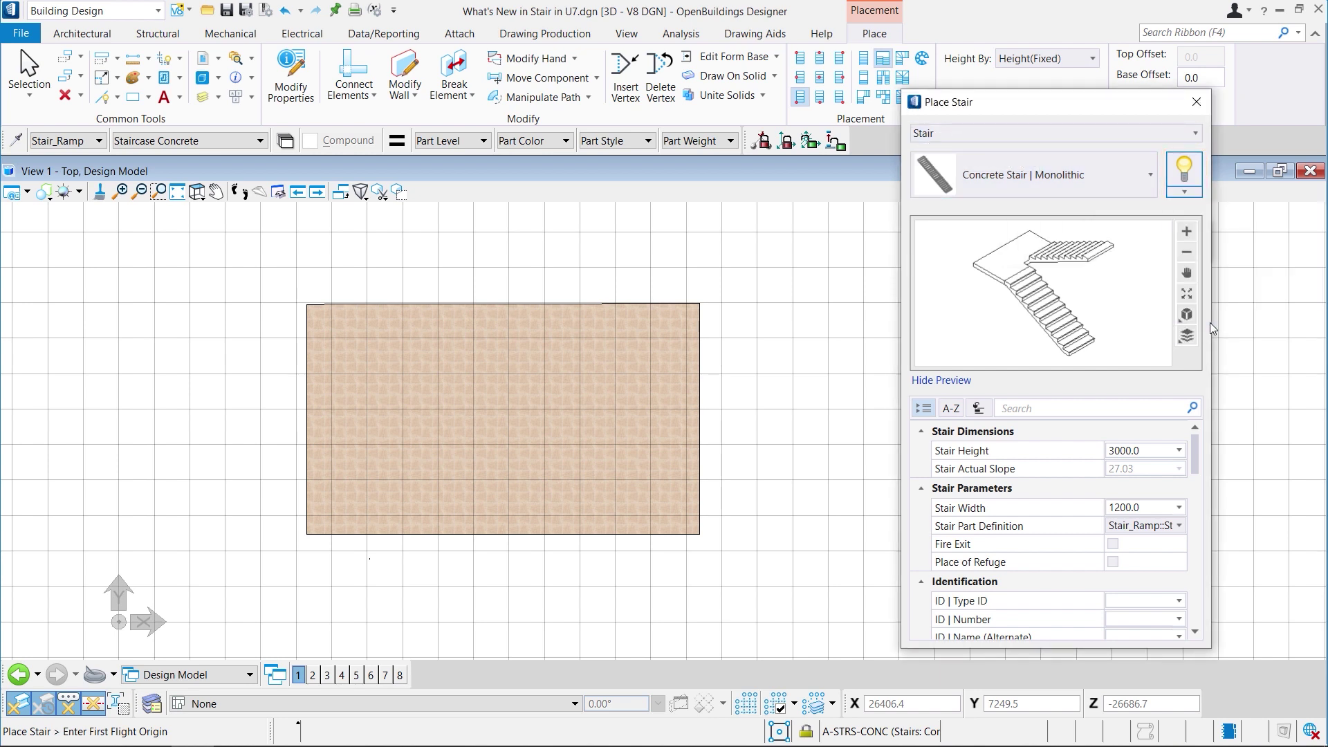
left_click_drag(359, 174, 982, 99)
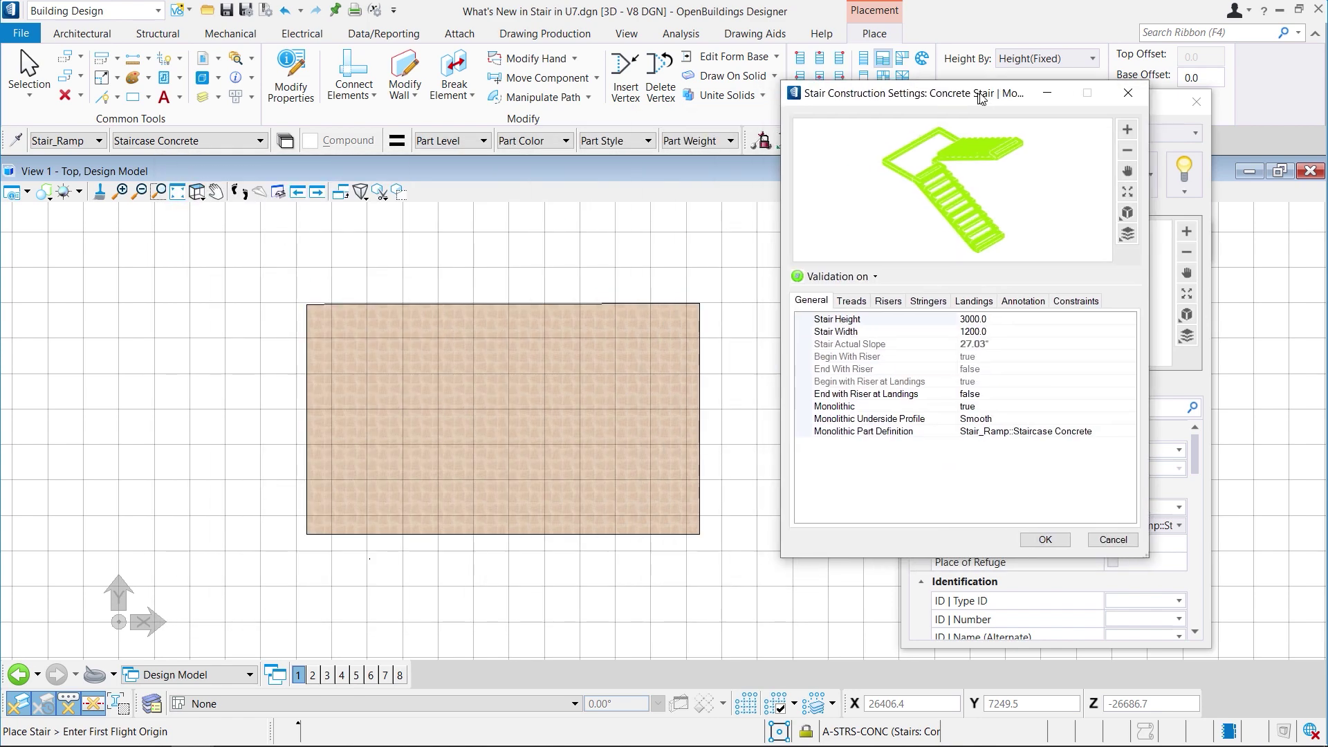
left_click(867, 302)
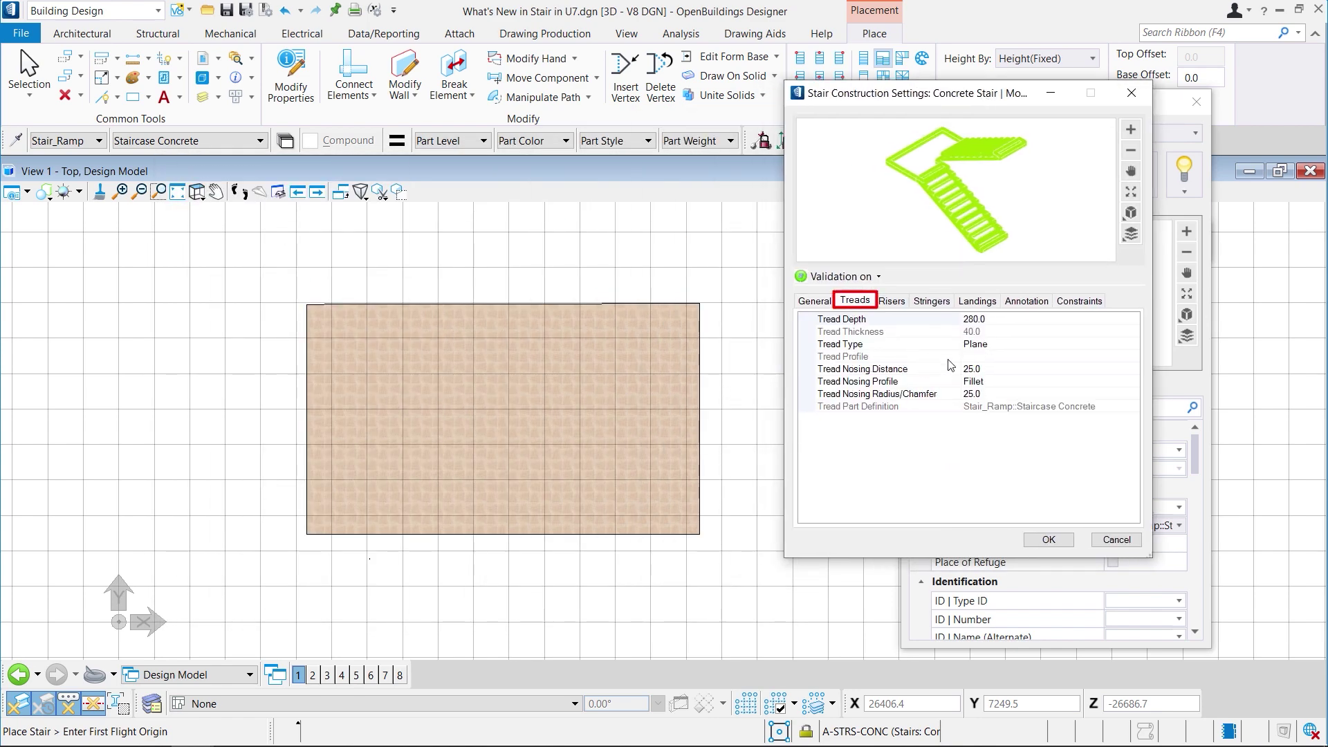
left_click(983, 344)
left_click(1132, 344)
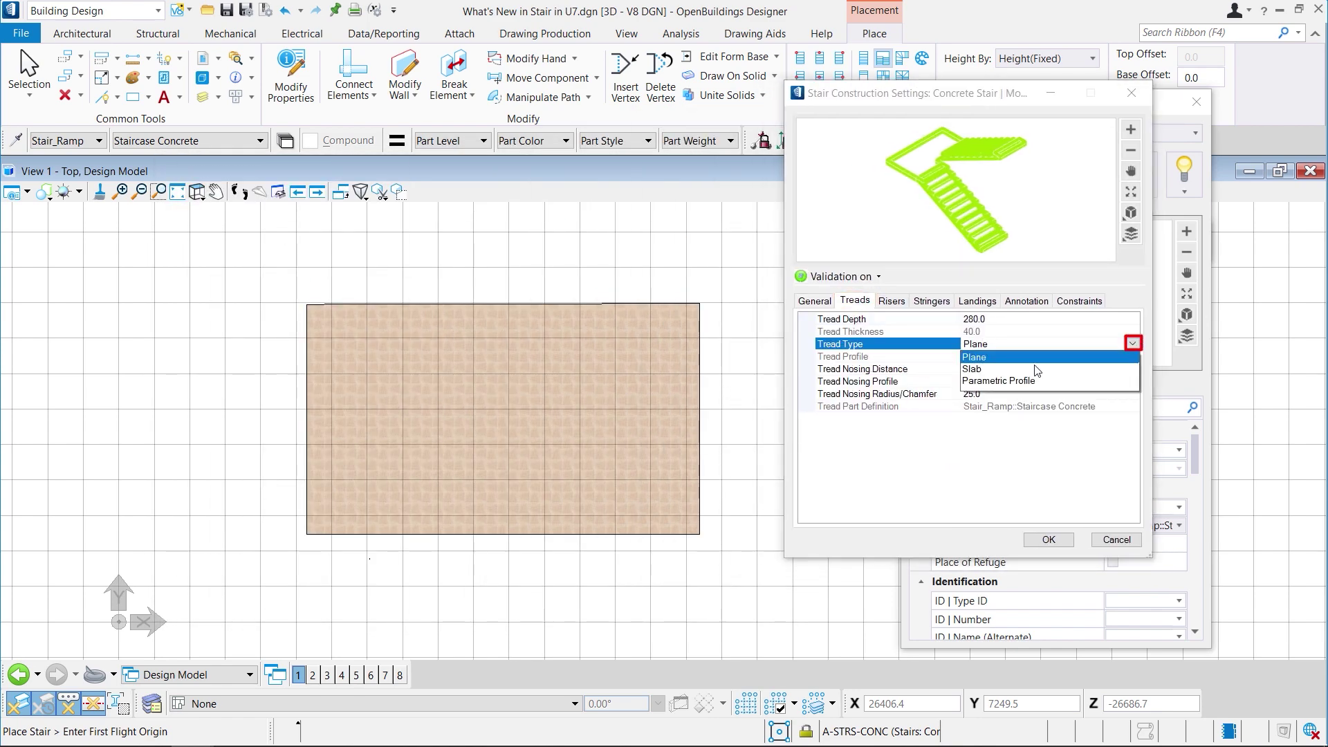
left_click(994, 370)
Set the Tread Part Definition to the Parquet Floor part of the Finishes family and accept the stair settings.
left_click(1003, 407)
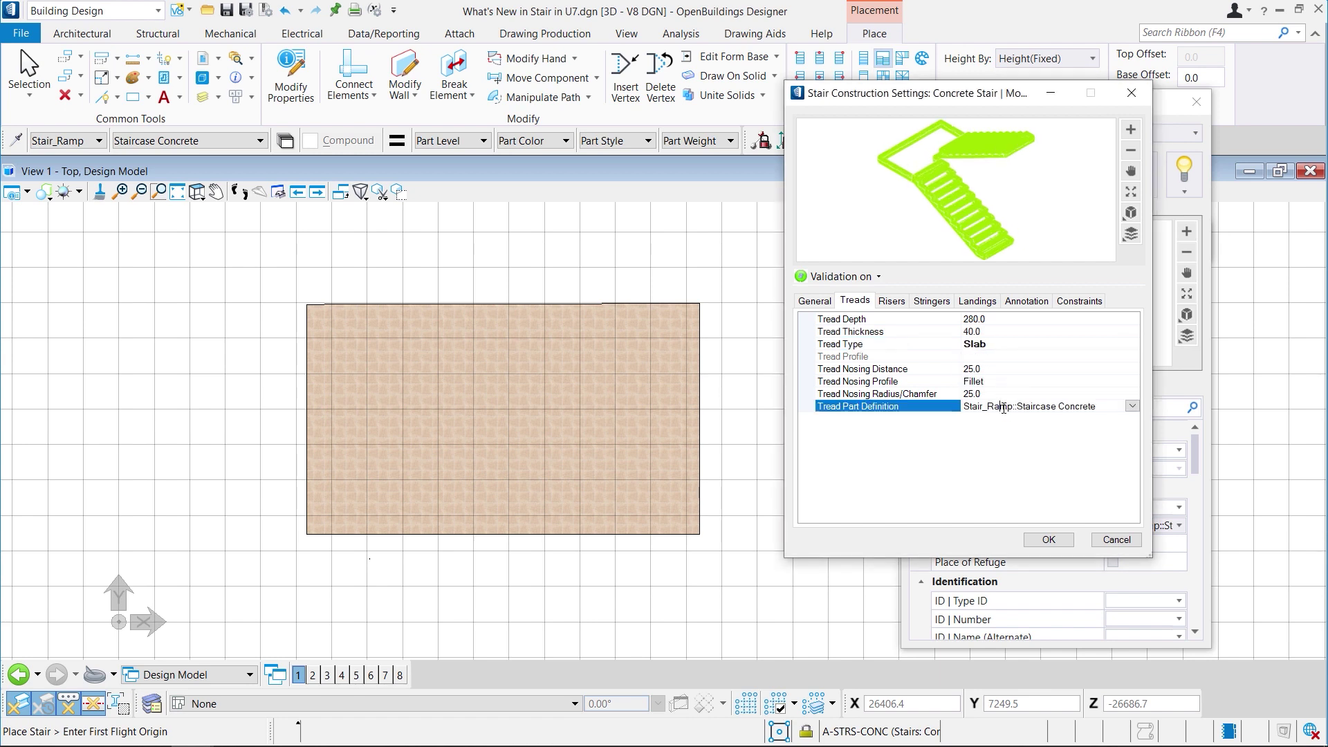
left_click(1132, 407)
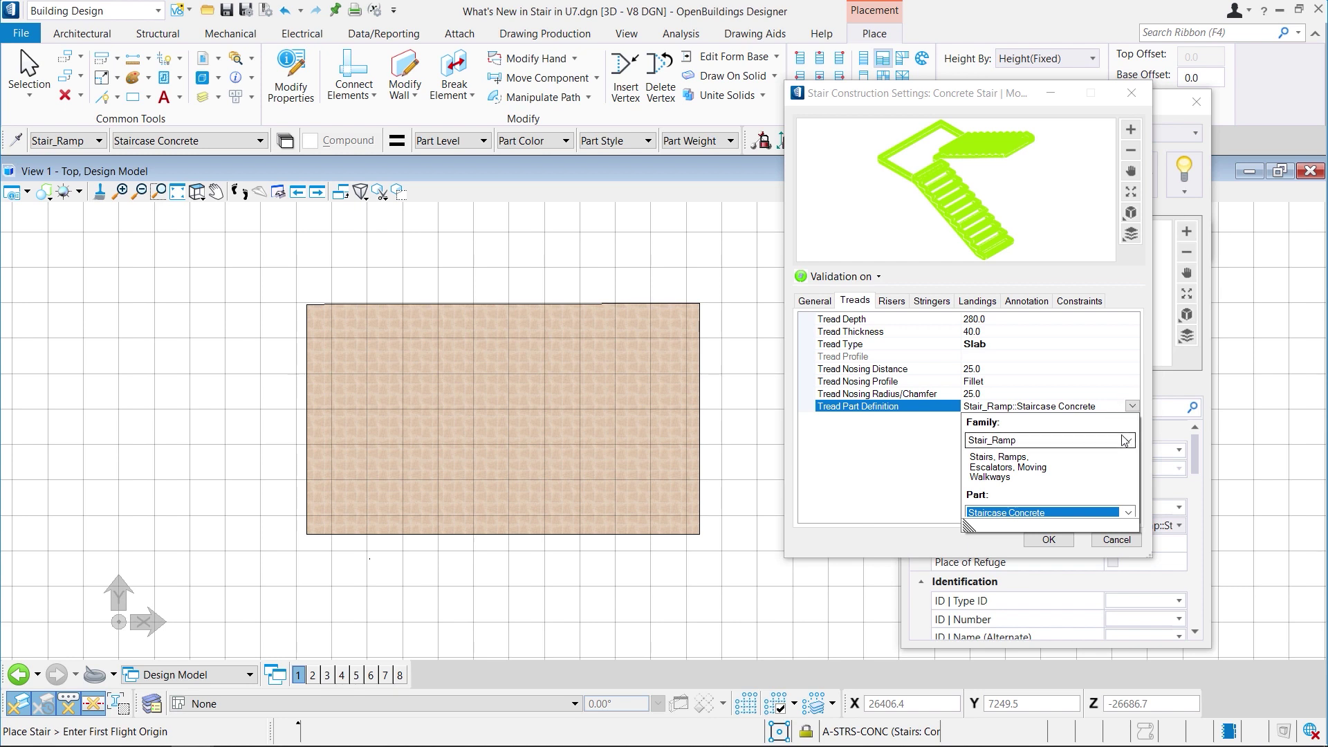
left_click(1131, 442)
scroll(1054, 485, "up", 3)
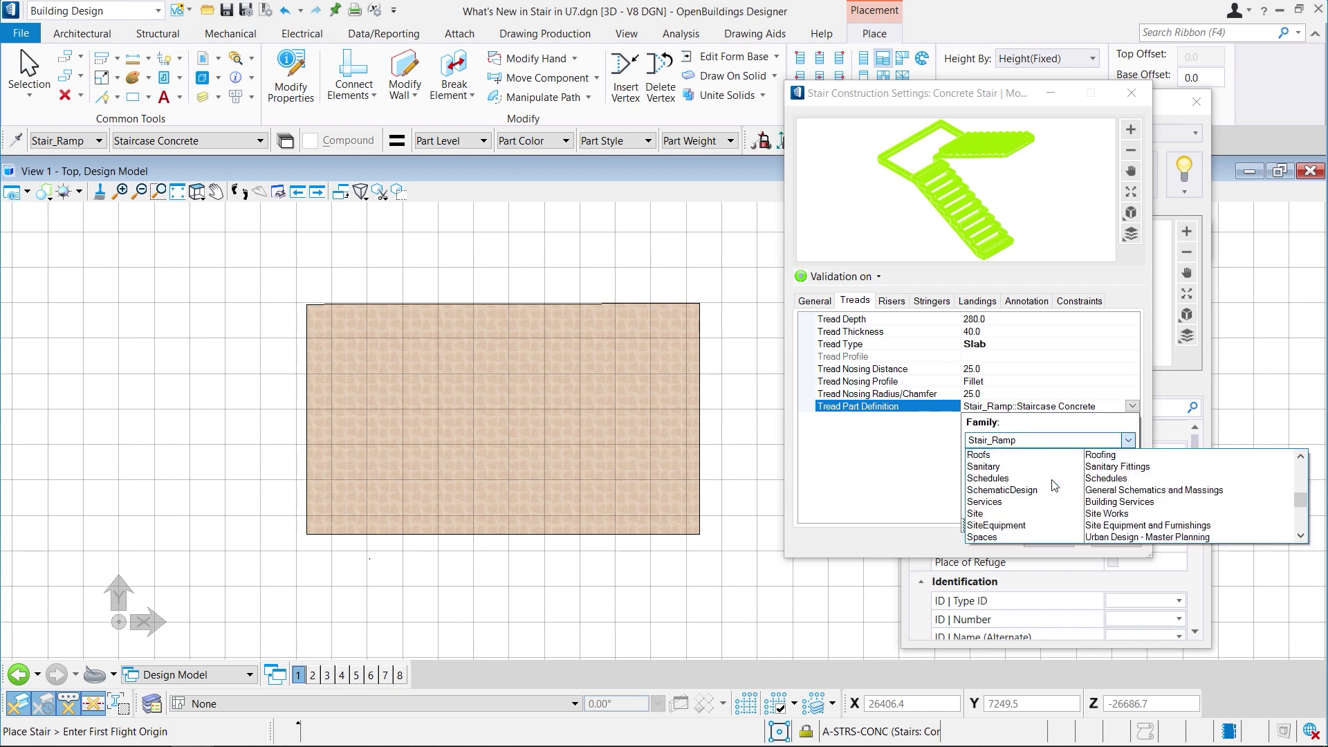
scroll(1044, 487, "up", 5)
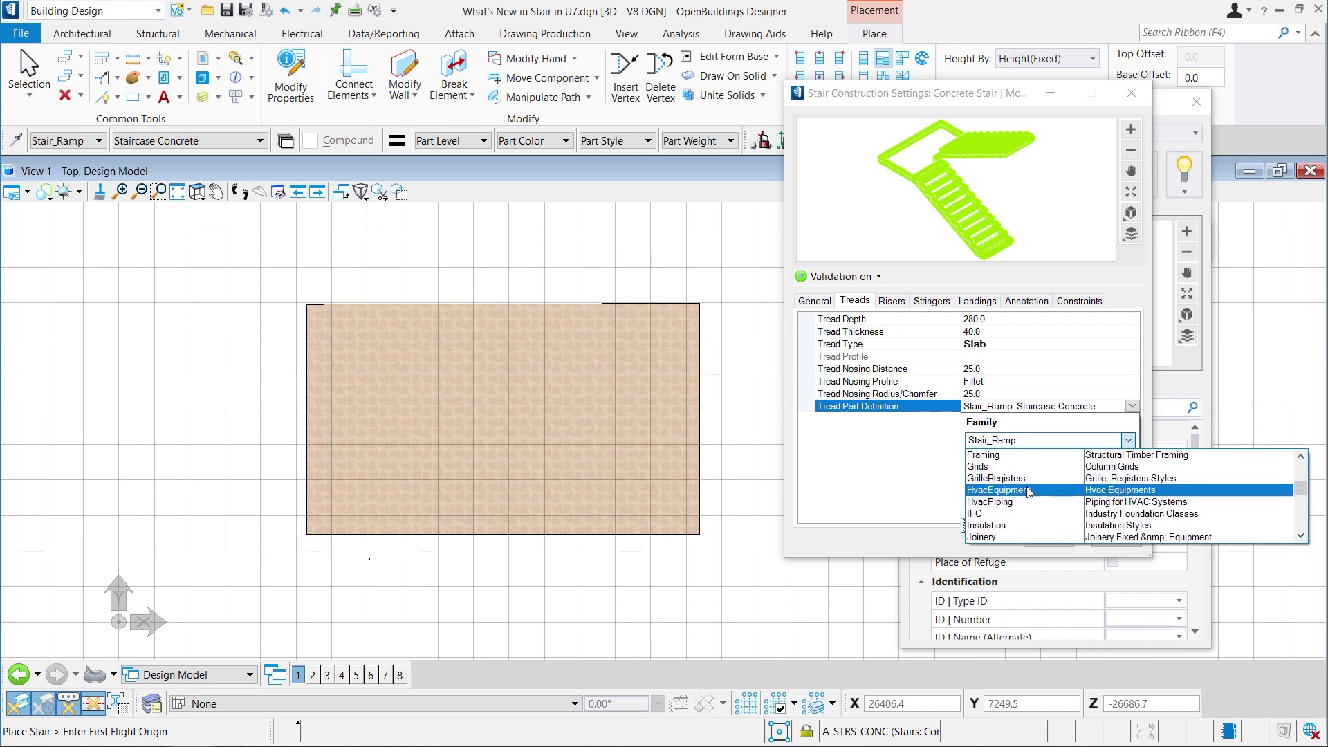
scroll(1024, 490, "up", 1)
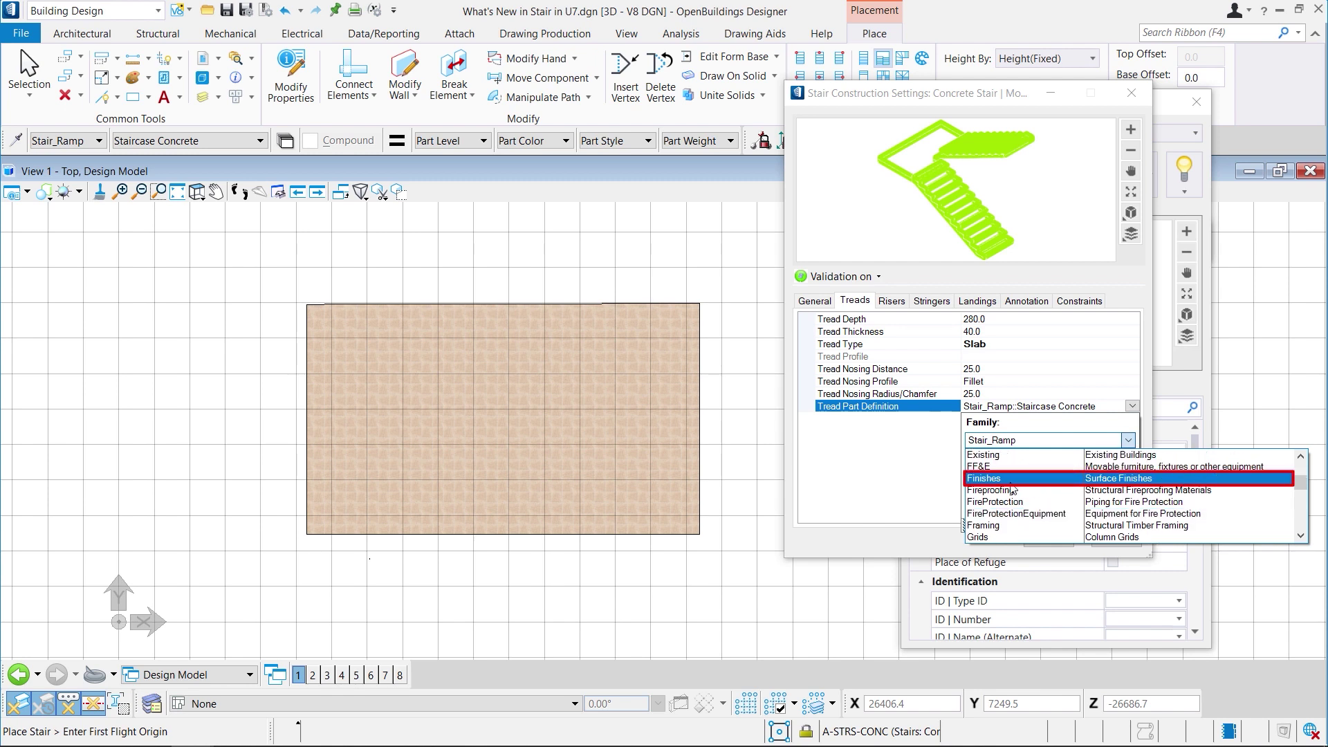
left_click(1009, 480)
left_click(1128, 492)
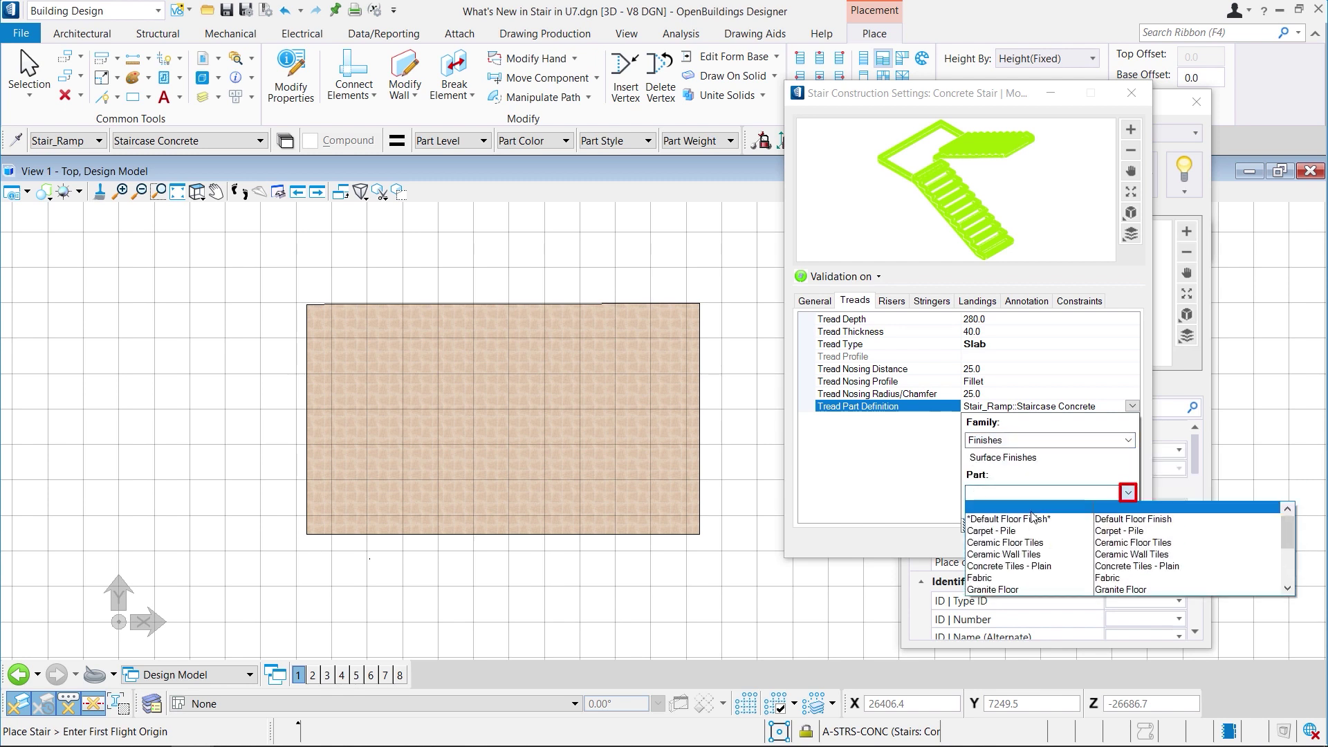
scroll(1034, 540, "down", 3)
scroll(1034, 541, "down", 1)
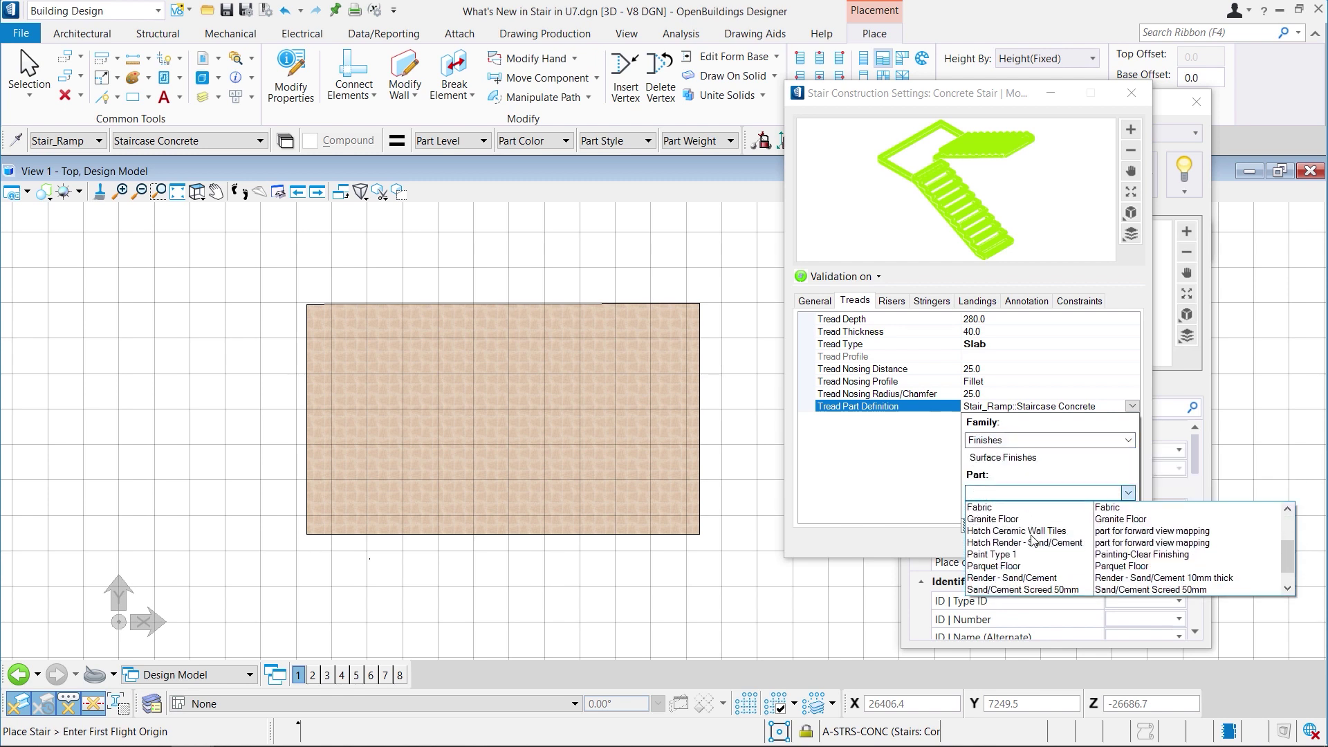
left_click(1007, 567)
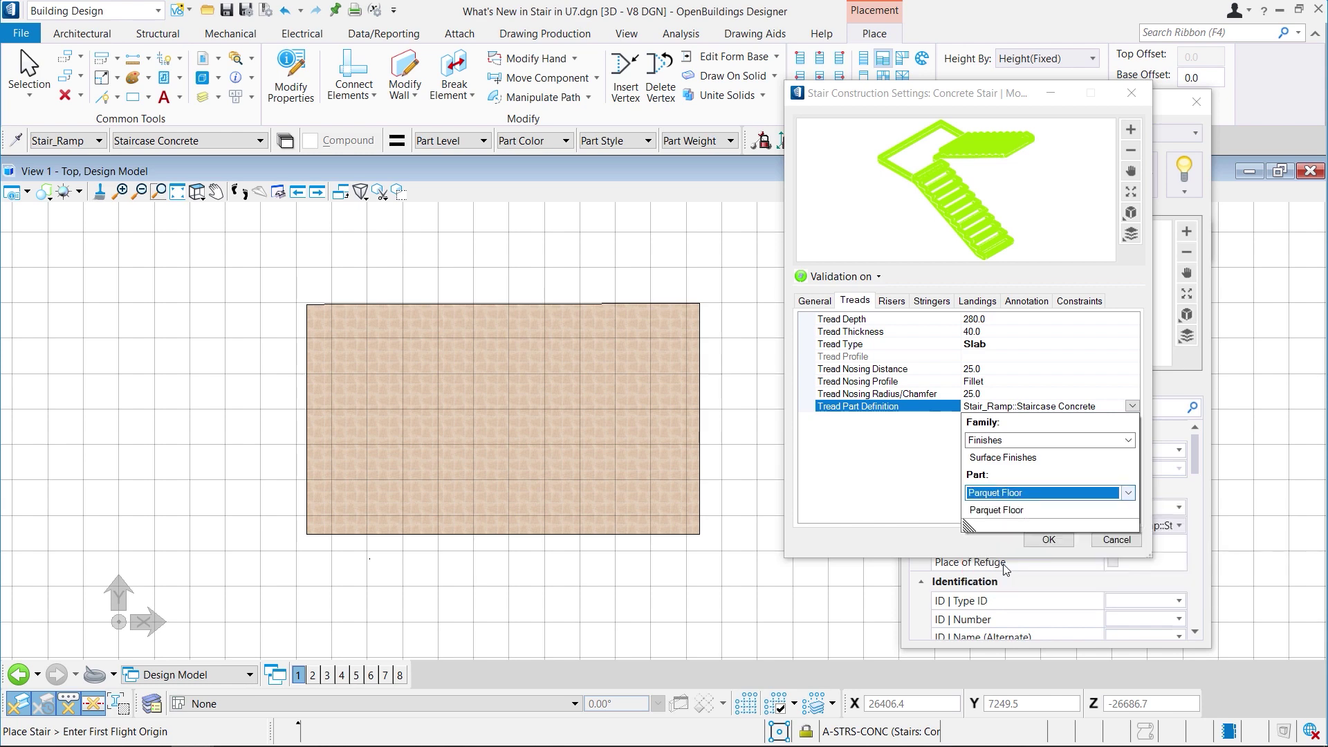
left_click(1043, 536)
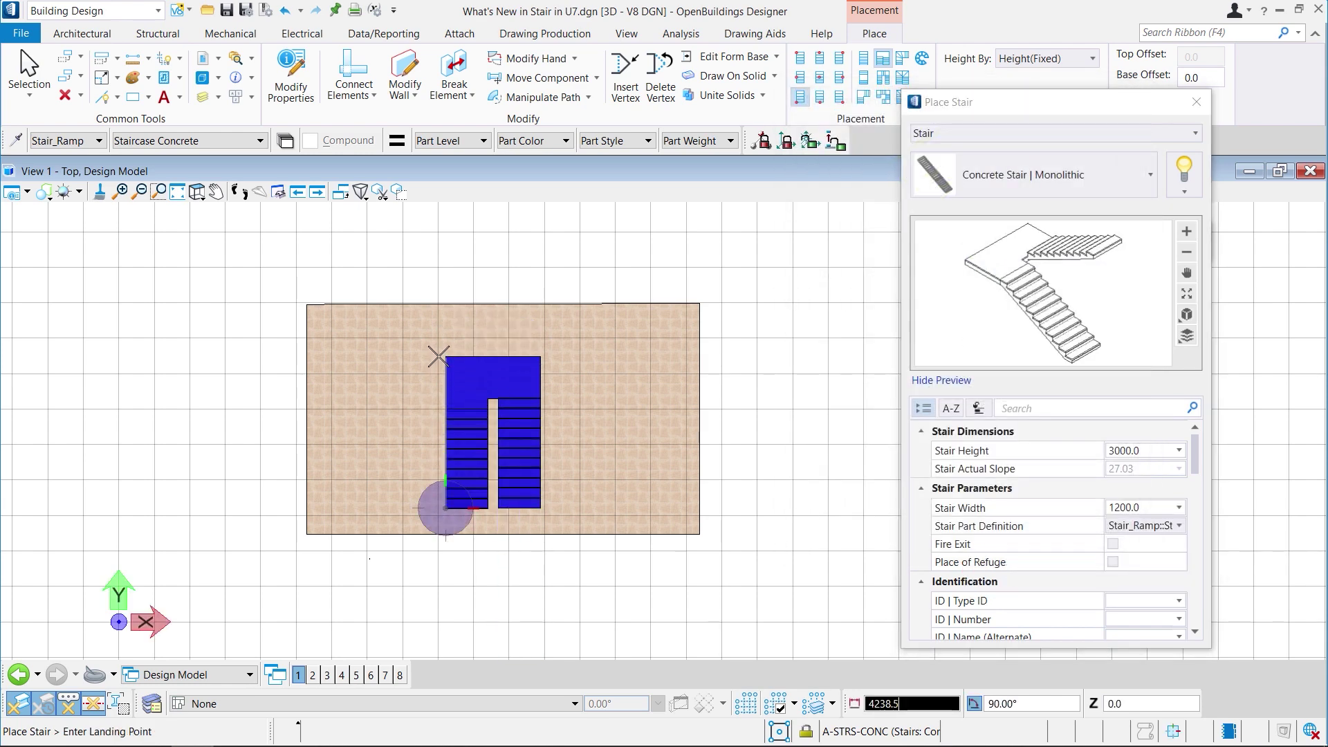
Place the two-flight stair on the floor slab with the landing point about 4240 from the origin at 90°, and finish placement.
left_click(445, 356)
left_click(526, 367)
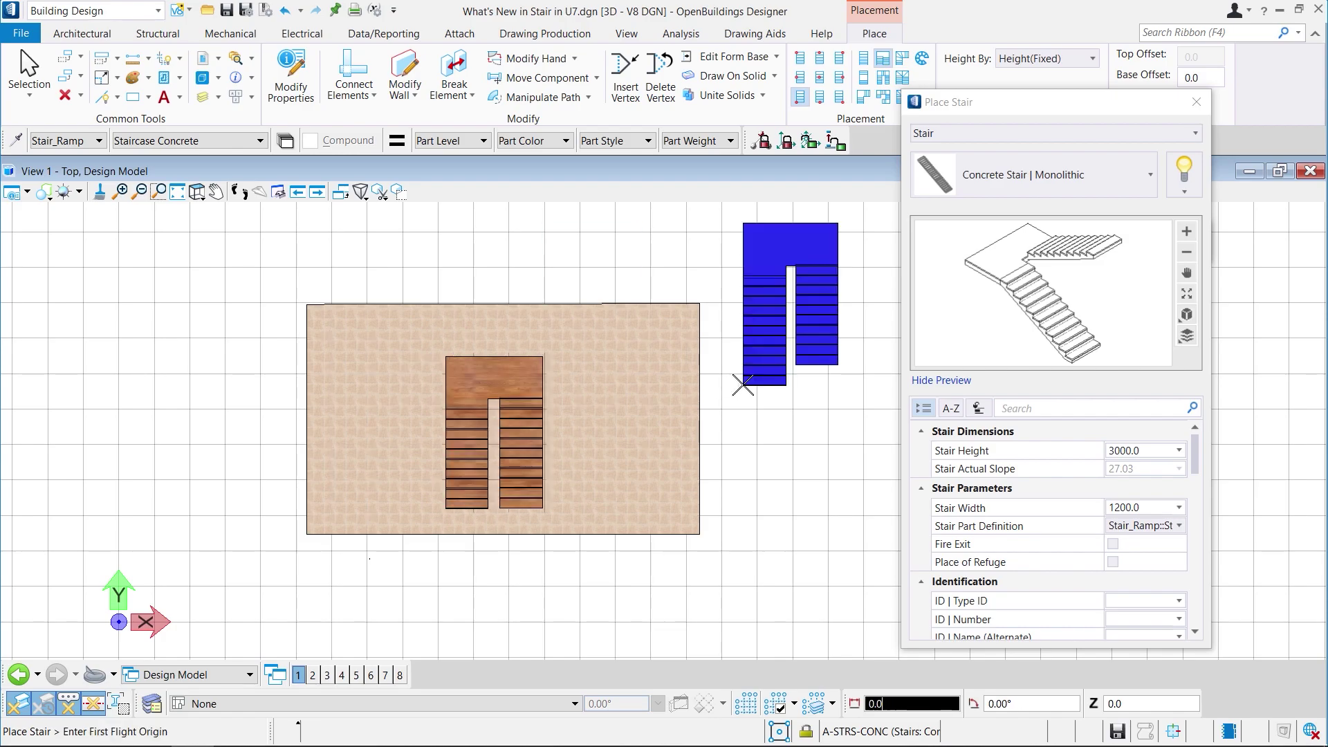
left_click(1195, 104)
Rotate the view dynamically to inspect the placed stair and the whole floor slab in 3D from above.
left_click(196, 191)
left_click(256, 214)
left_click(657, 430)
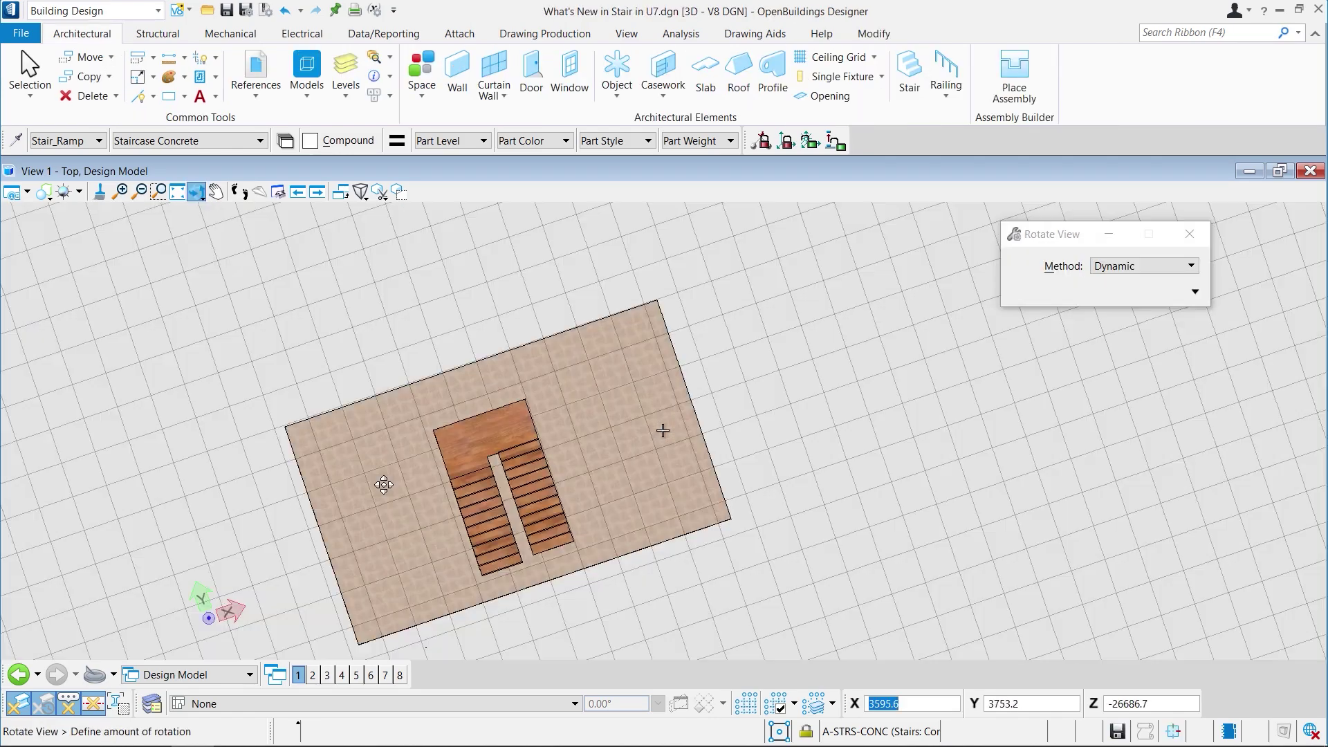
left_click(499, 253)
left_click(489, 412)
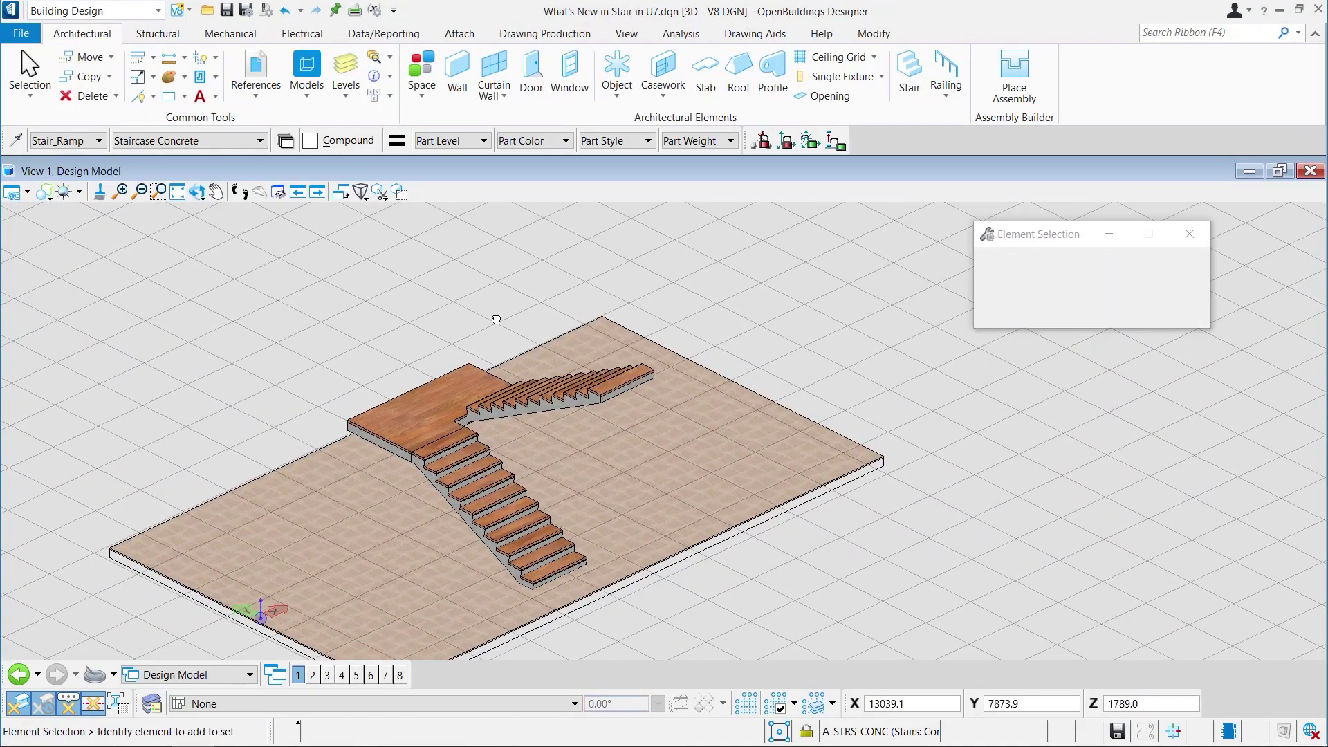
middle_click_drag(715, 619, 717, 547)
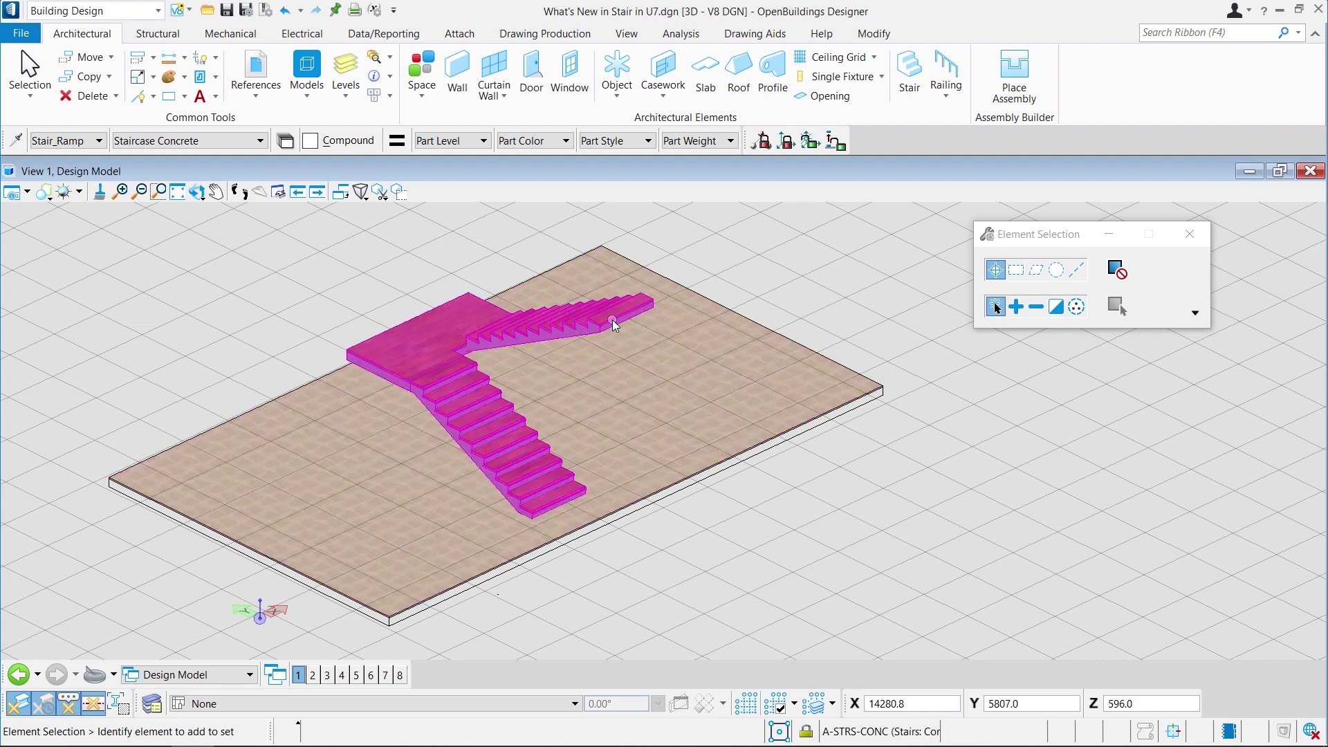
Modify the placed stair by loading its stair settings and setting End with Riser at Landings to true.
left_click(612, 319)
left_click(449, 103)
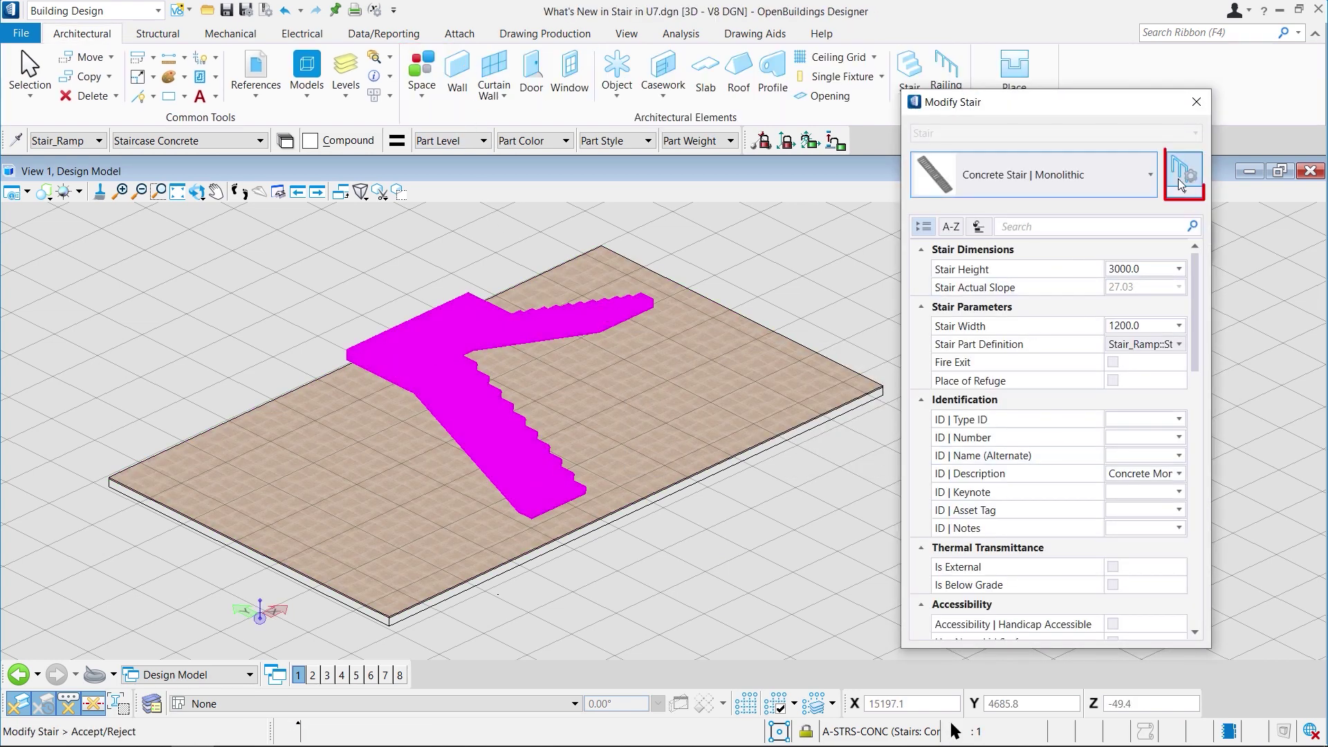
left_click(1184, 195)
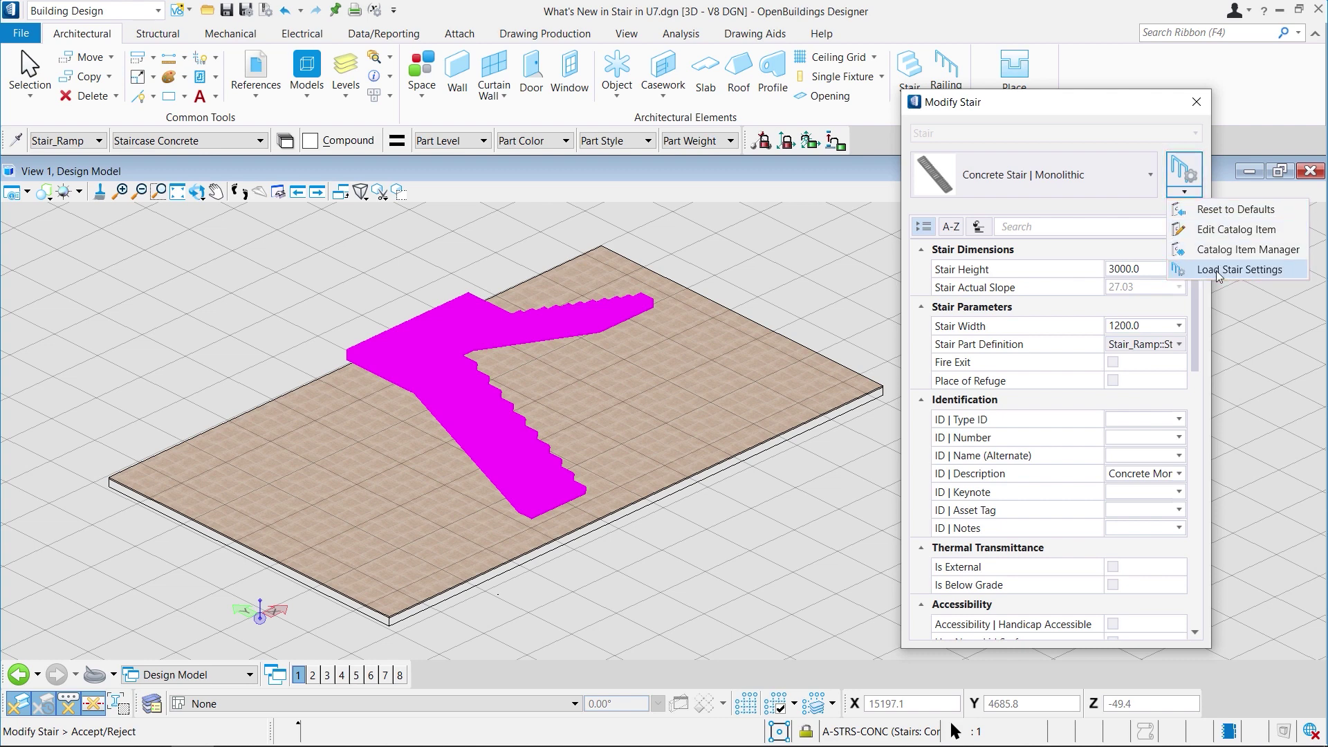
left_click(1219, 276)
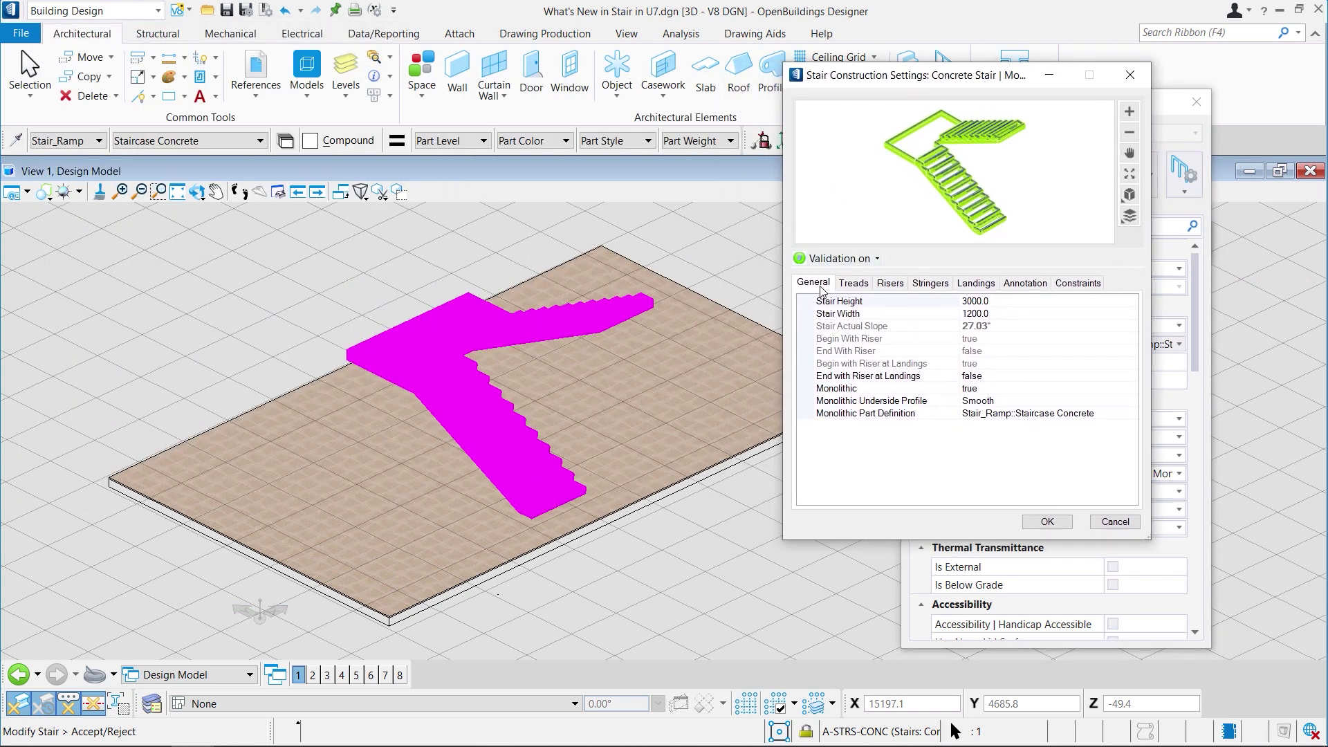
left_click(991, 377)
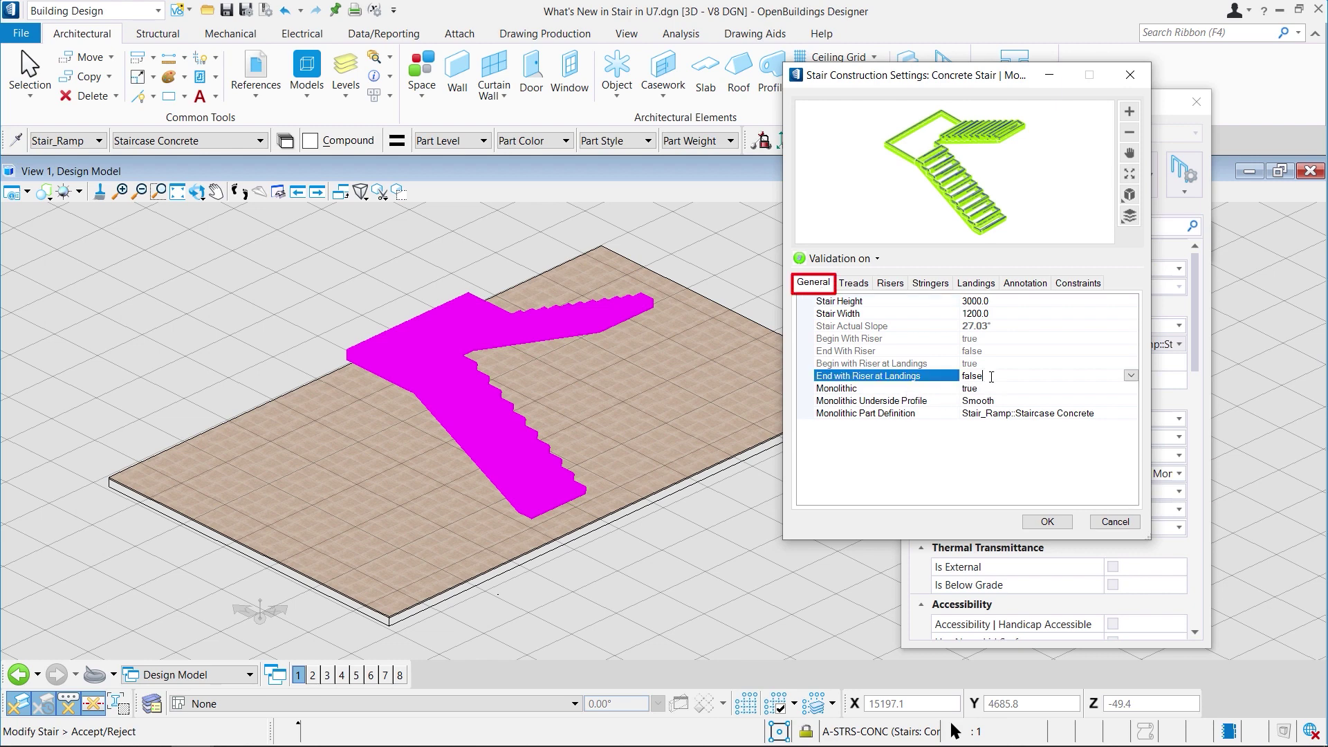
left_click(1131, 376)
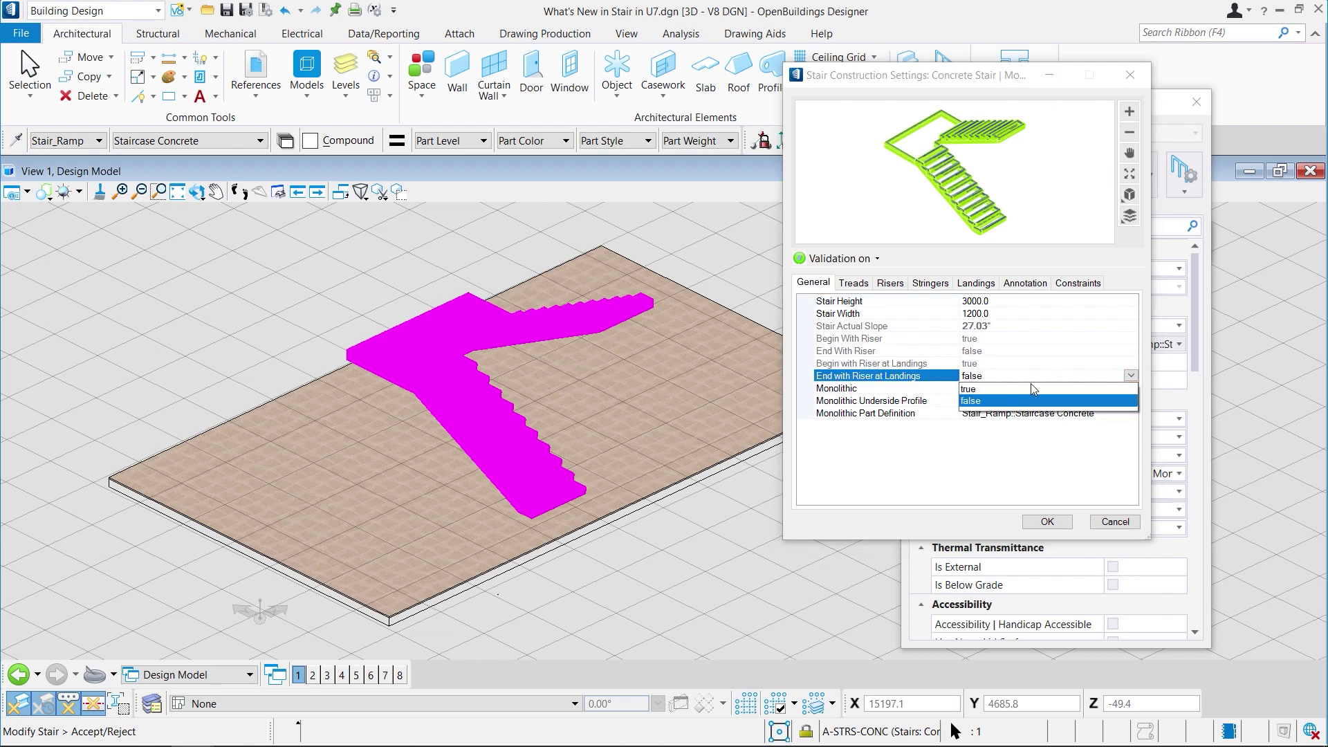
left_click(996, 390)
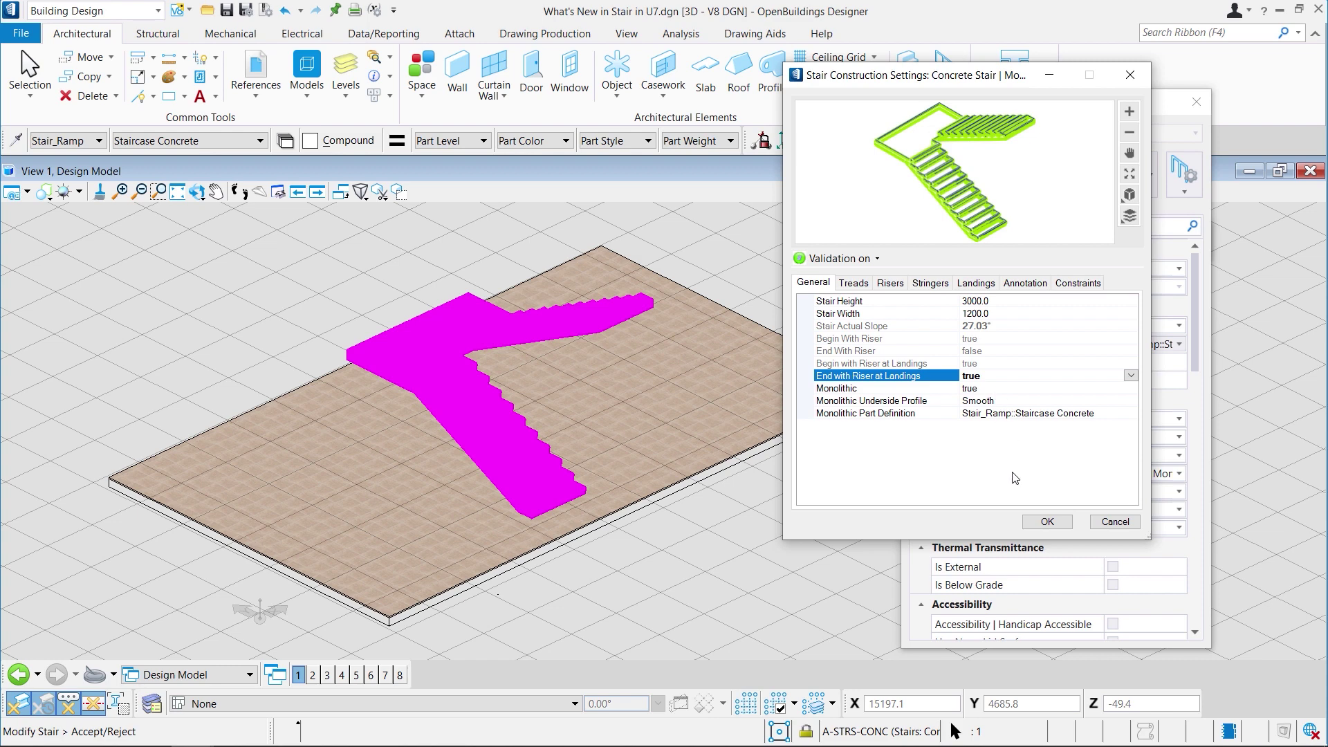
left_click(1047, 521)
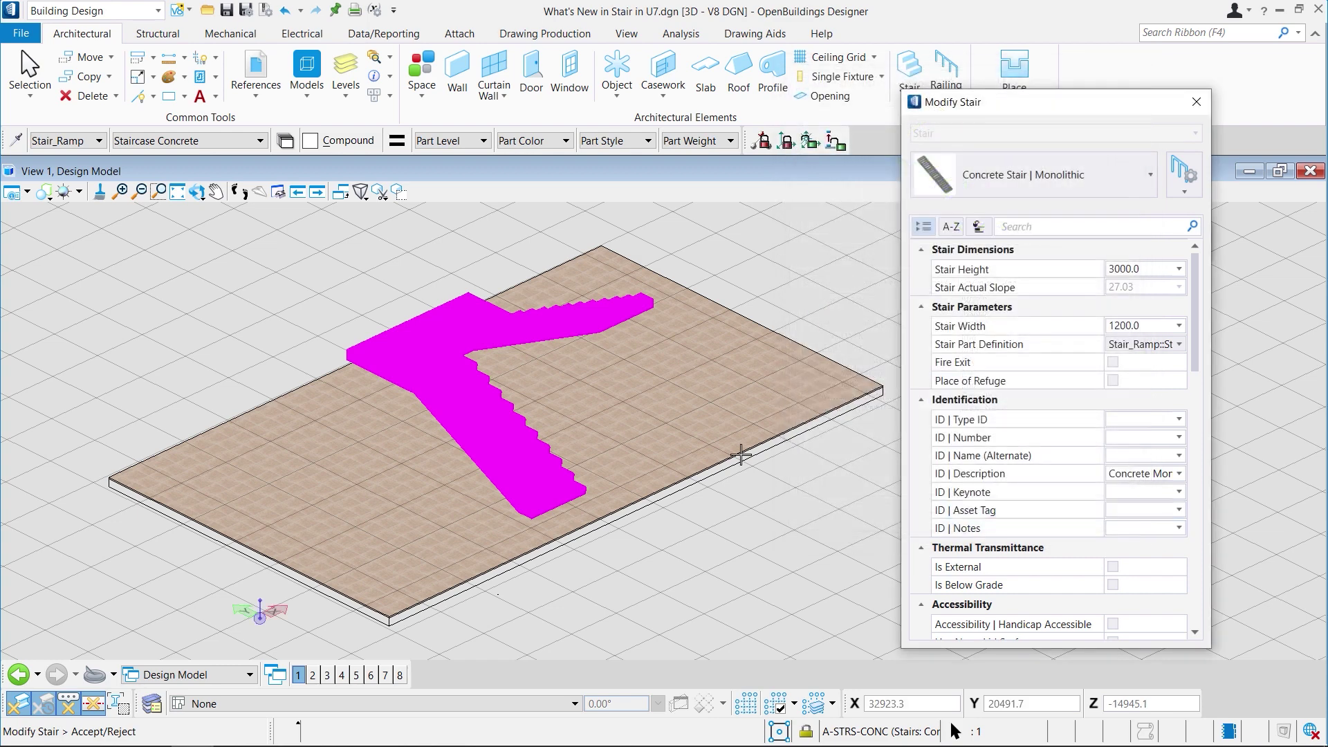
left_click(742, 525)
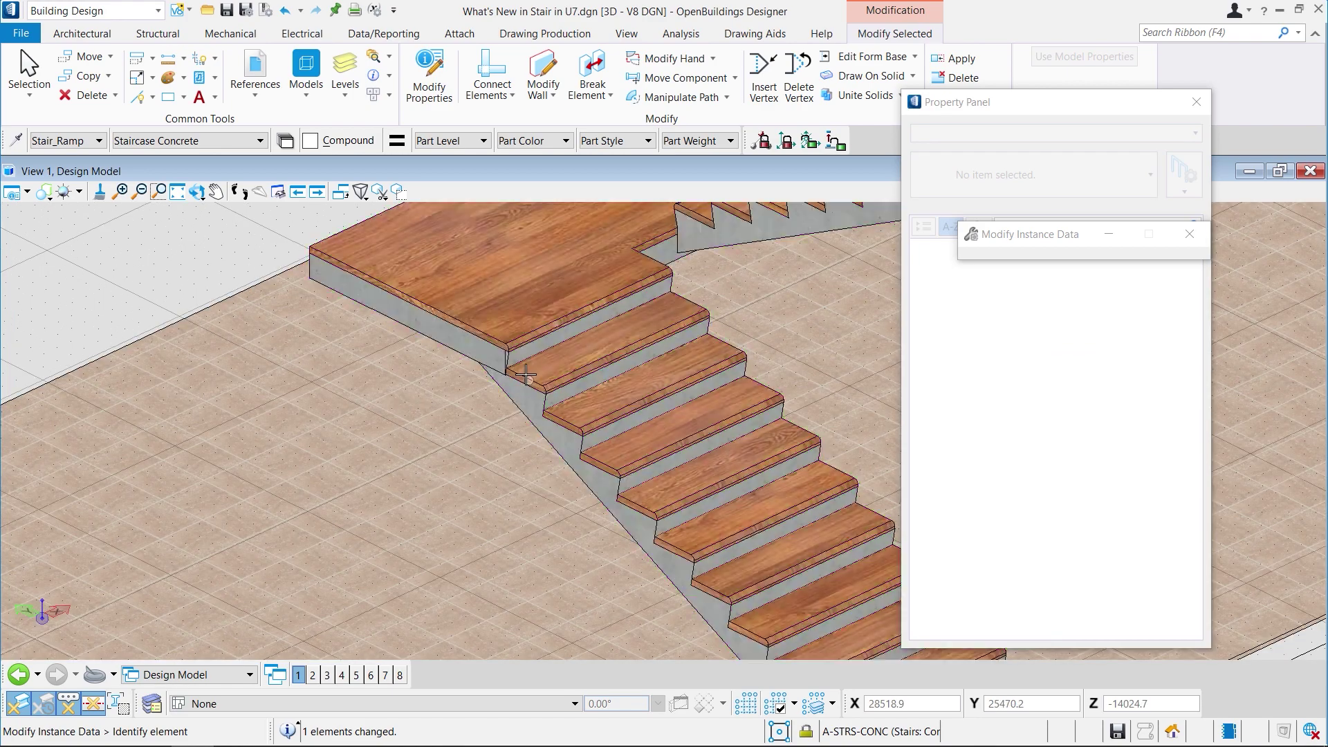
scroll(233, 306, "up", 3)
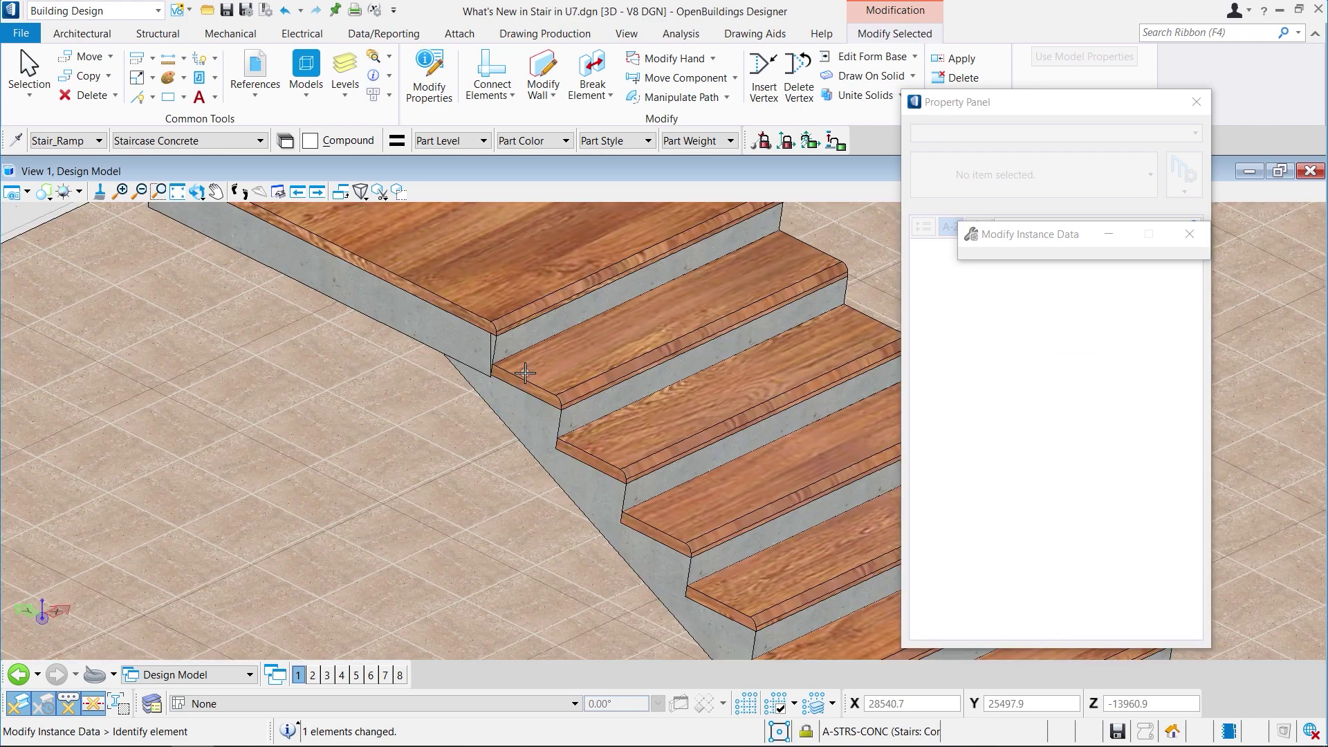
key("Escape")
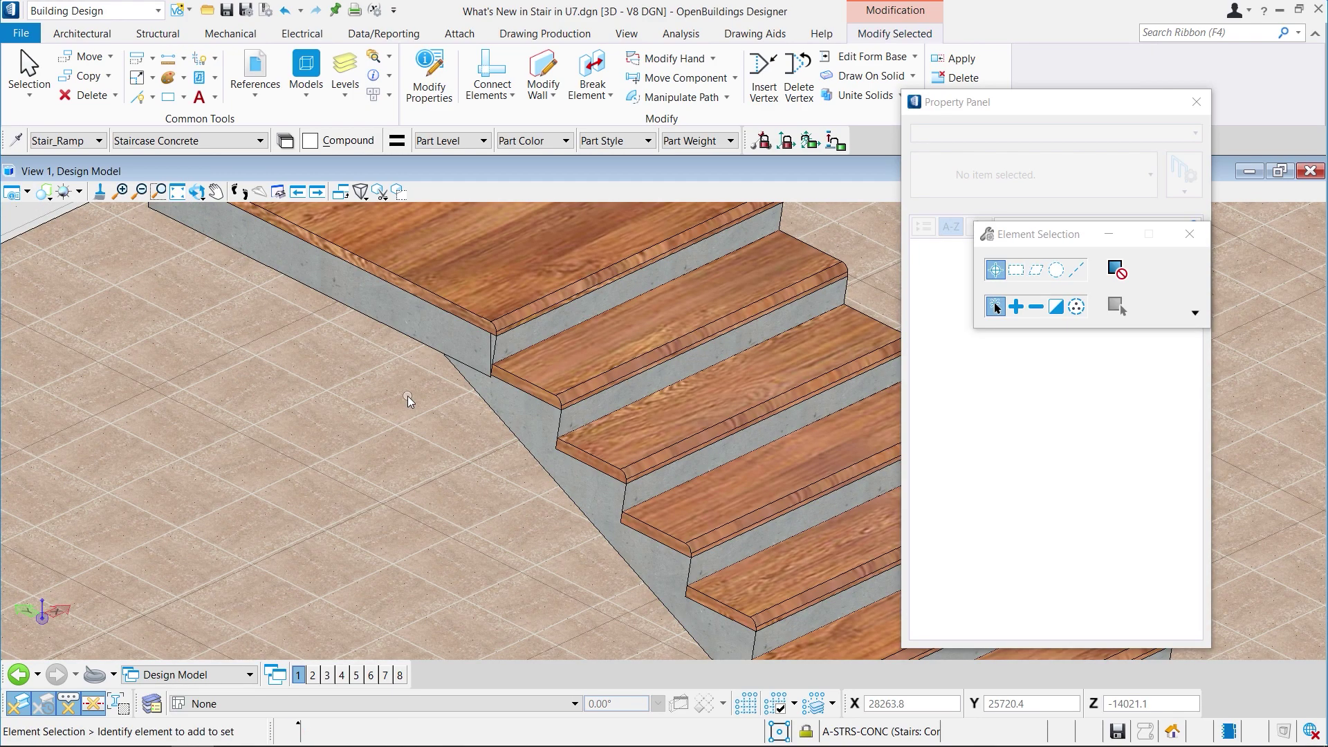
Show the stair in the left view and apply a Transparent display style to View 1.
scroll(396, 384, "down", 6)
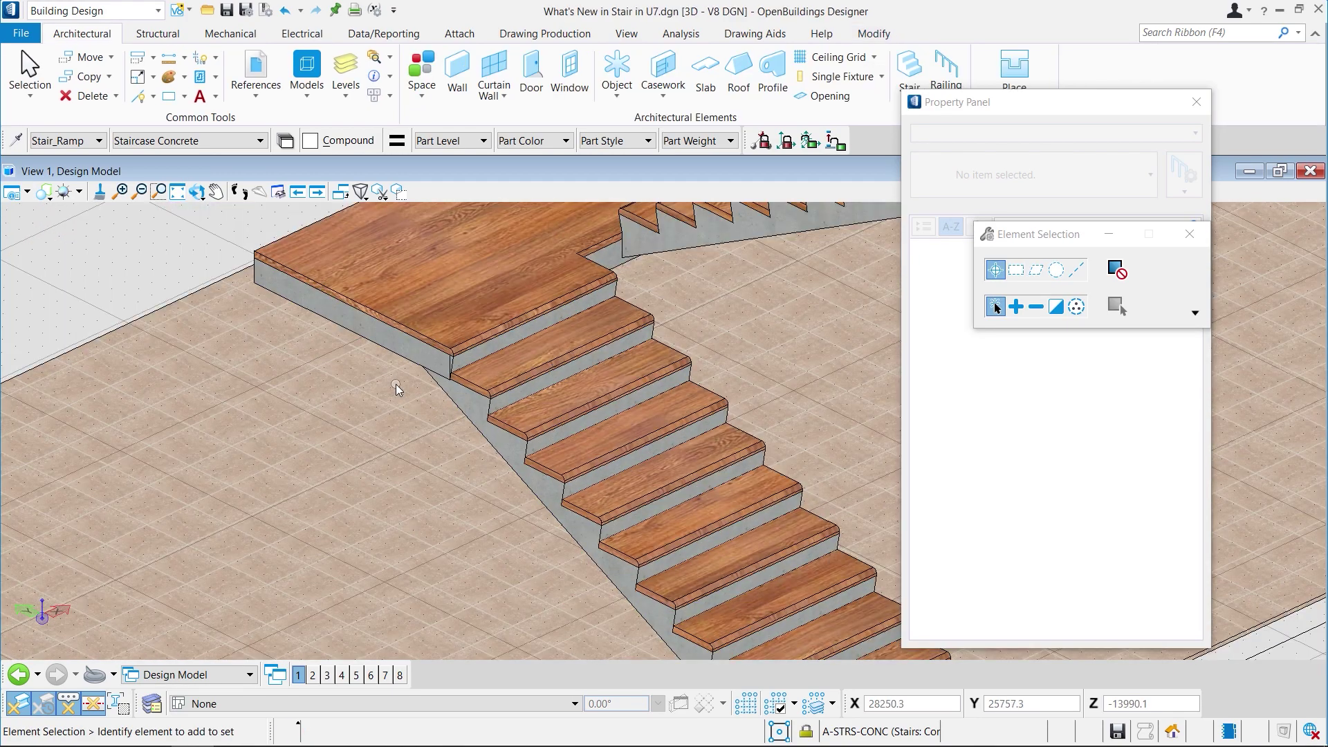
middle_click_drag(395, 384, 399, 306)
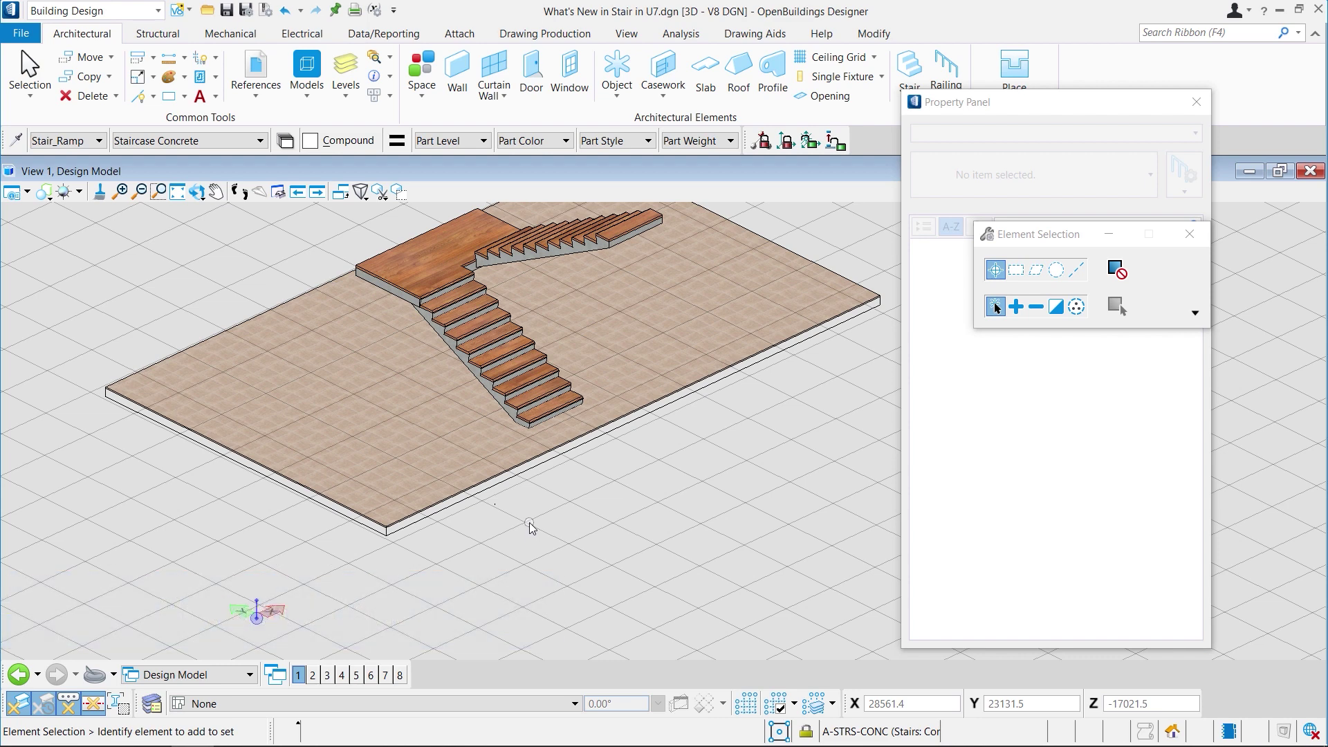
left_click(202, 199)
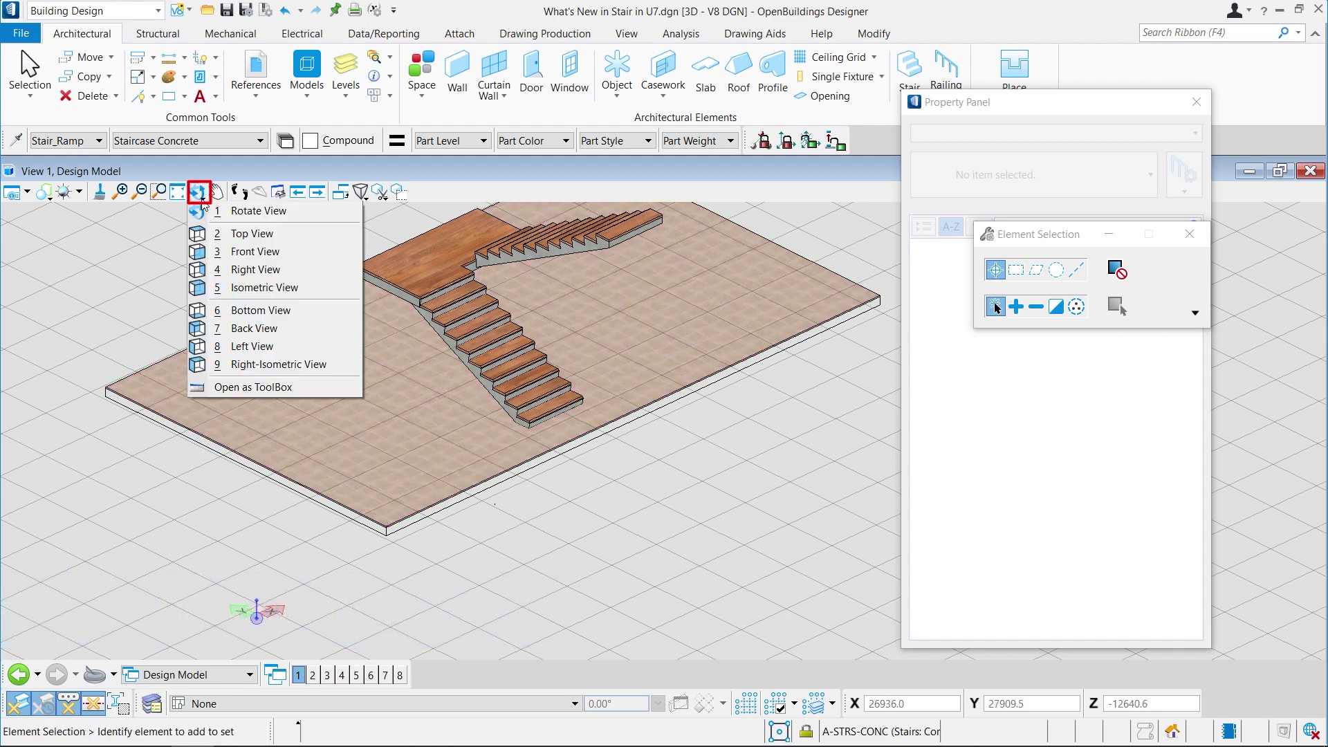
left_click(237, 346)
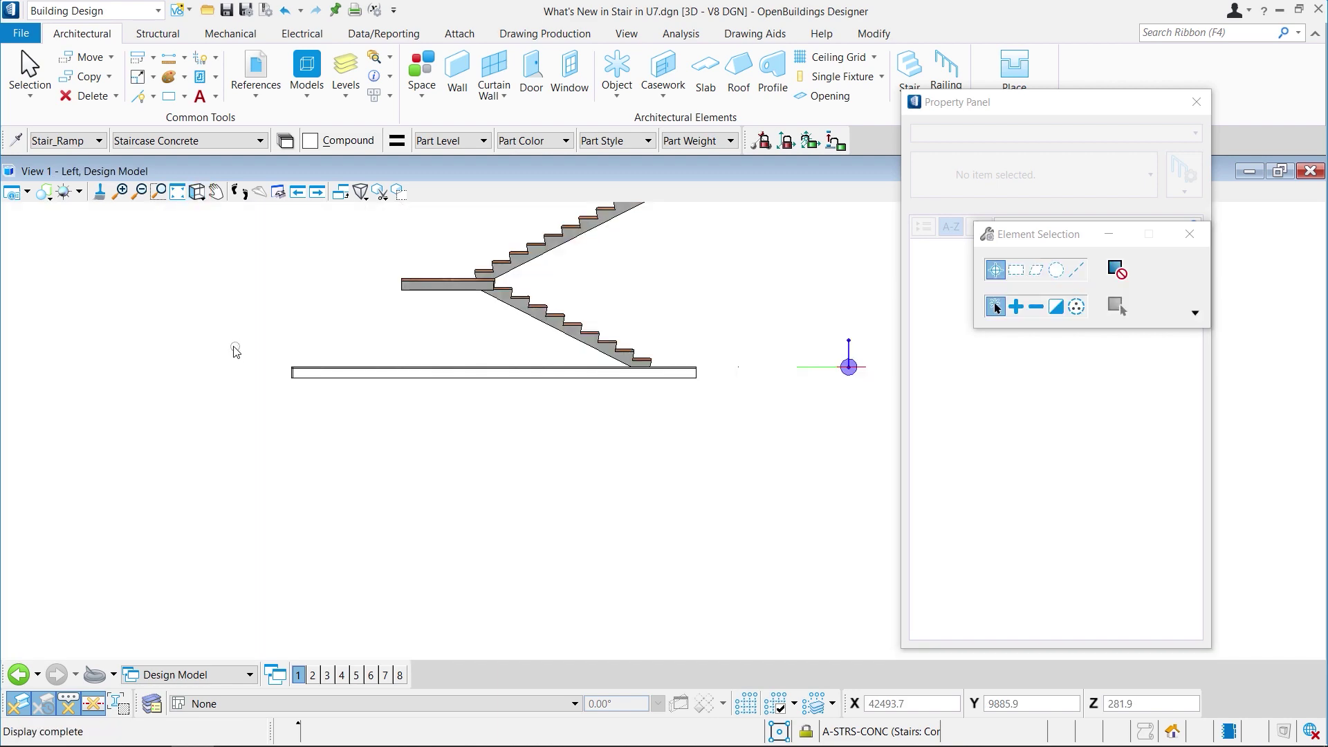
left_click(50, 192)
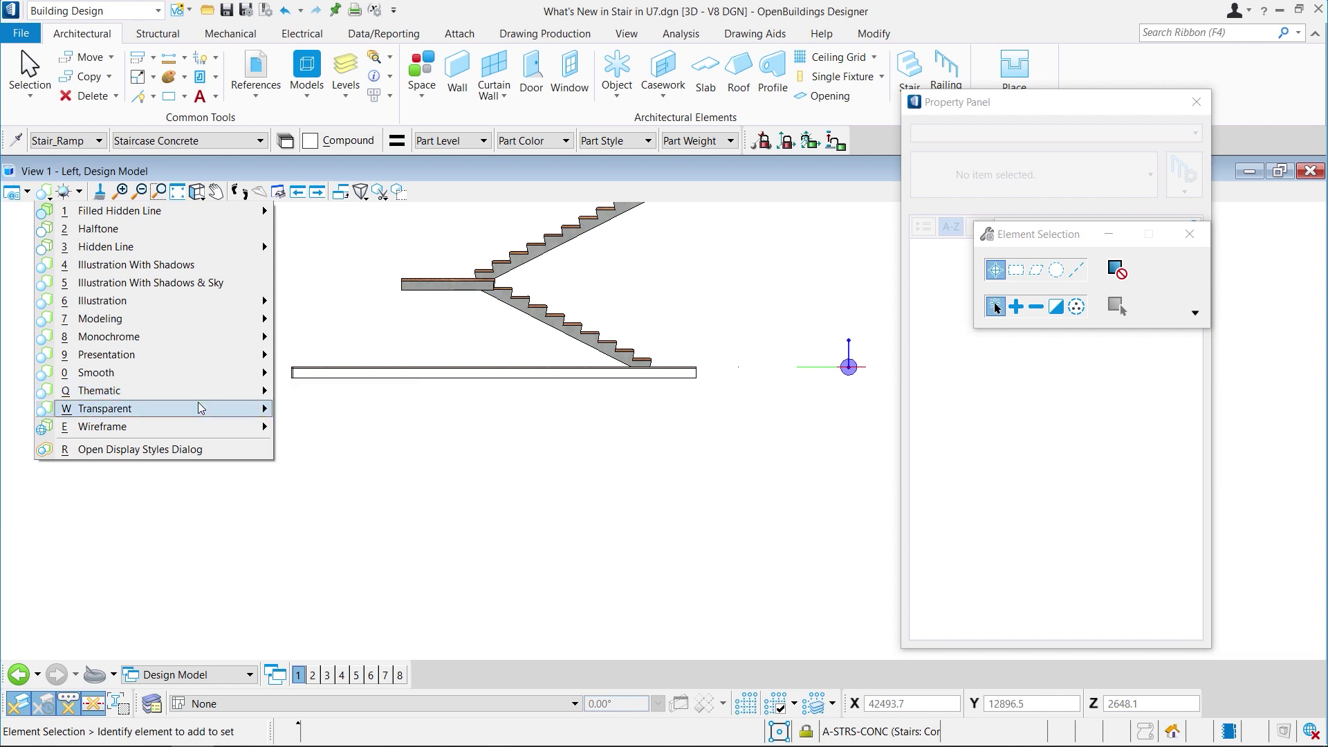
mouse_move(197, 409)
left_click(302, 409)
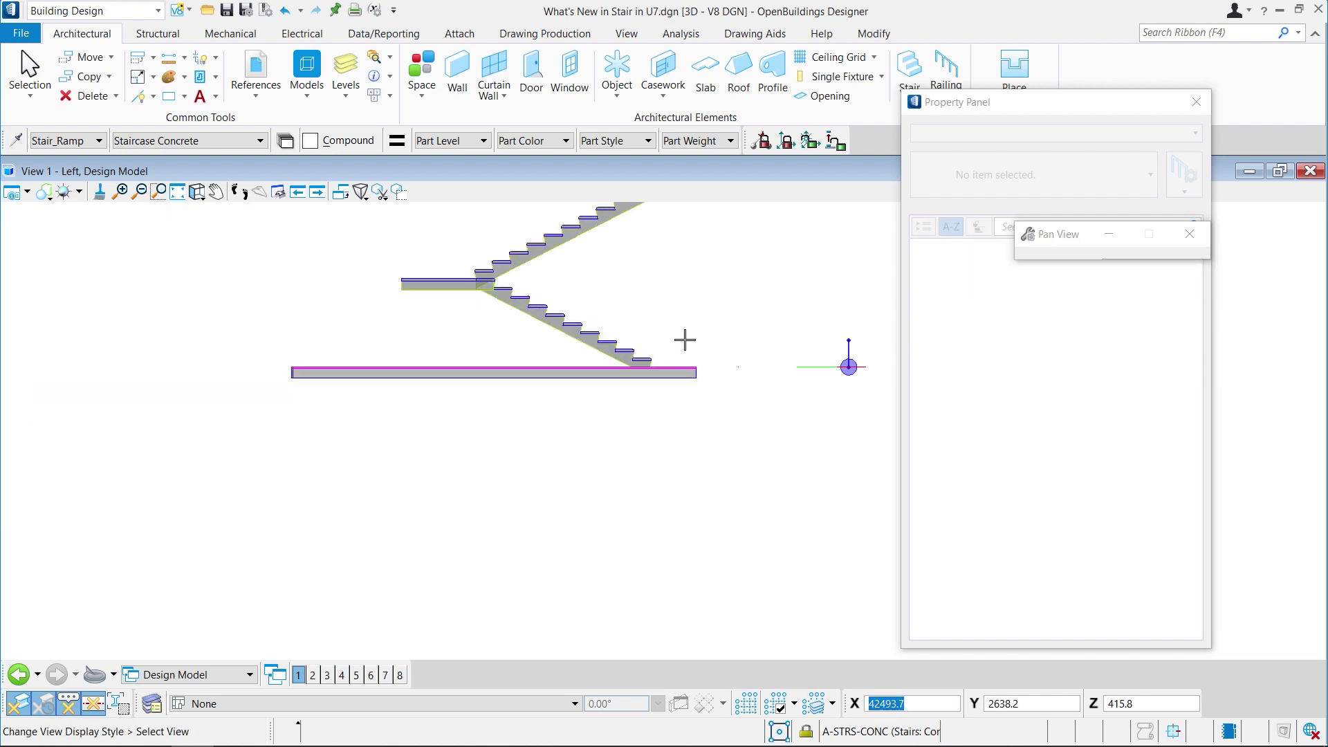
Modify the monolithic stair's construction settings with a Base Riser Offset of 25.0 and apply the change to the model.
scroll(559, 464, "up", 5)
middle_click_drag(559, 465, 623, 444)
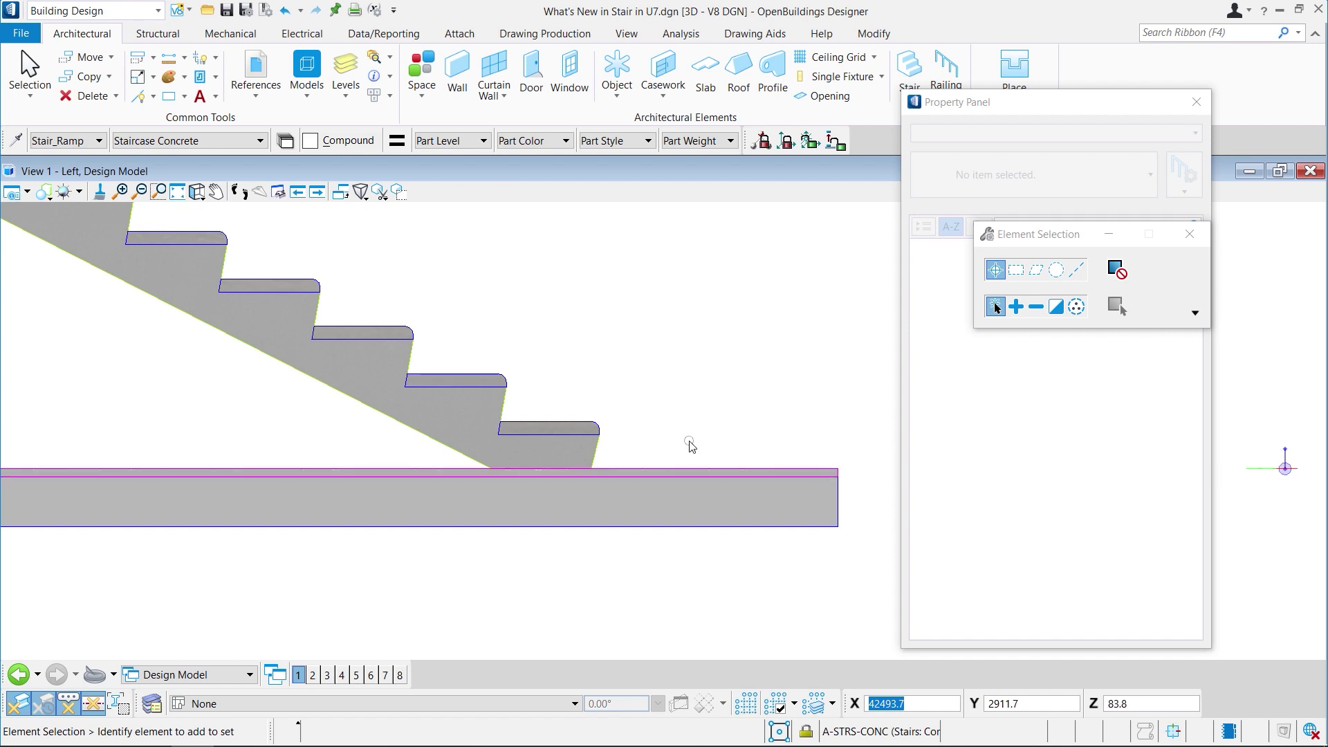
left_click(598, 445)
left_click(420, 83)
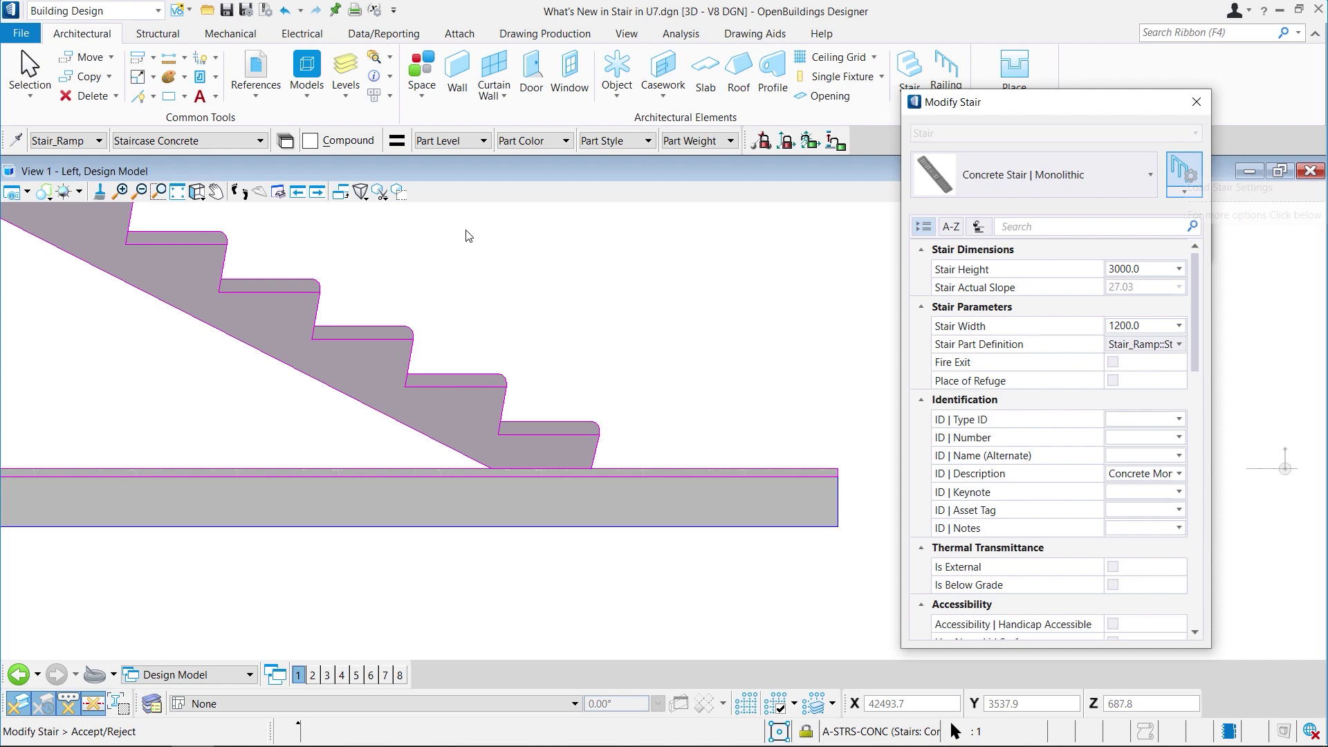
left_click_drag(214, 68, 1030, 70)
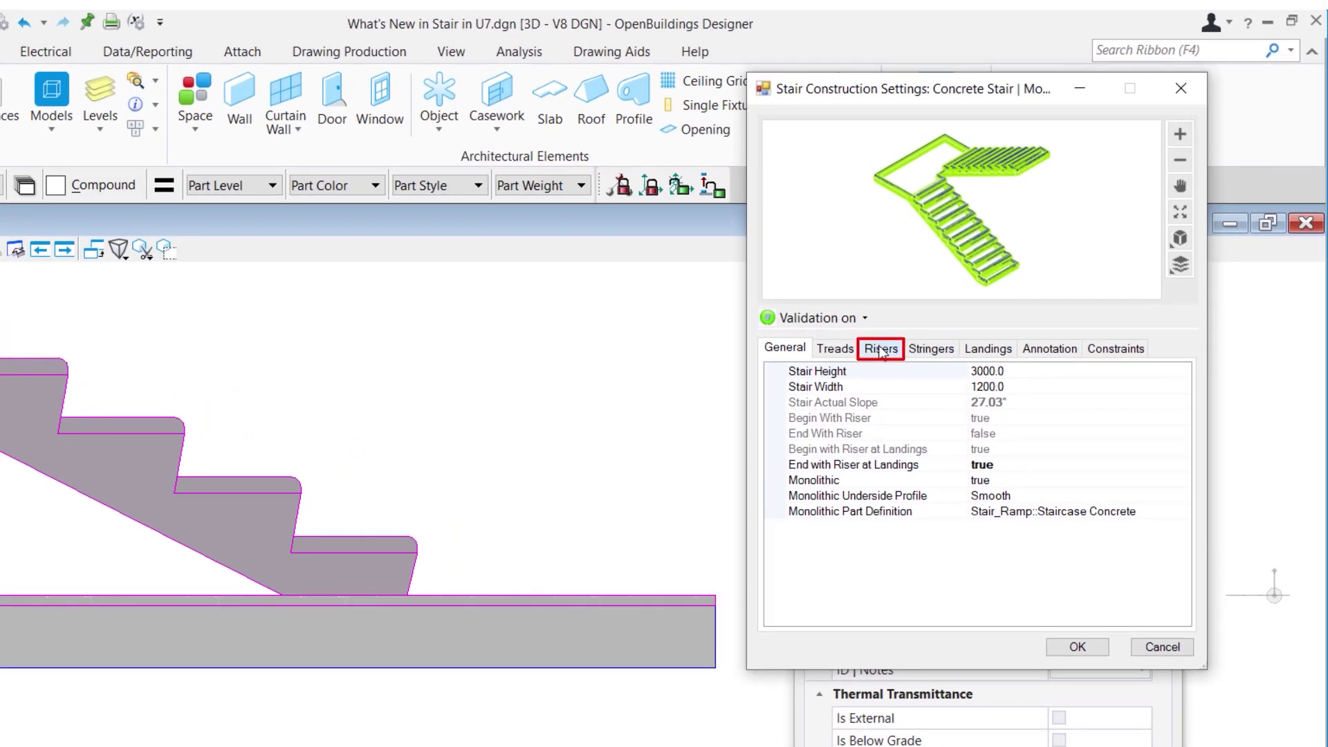
left_click(869, 348)
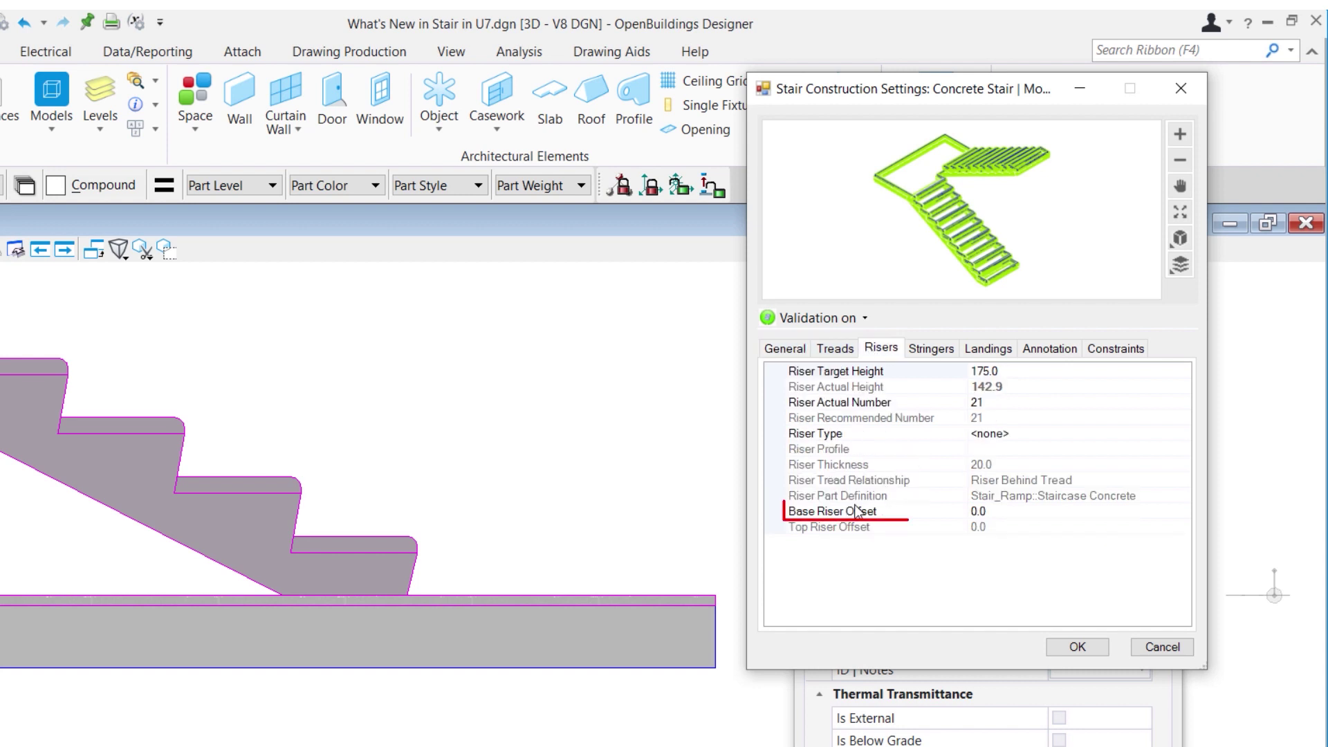
left_click(989, 510)
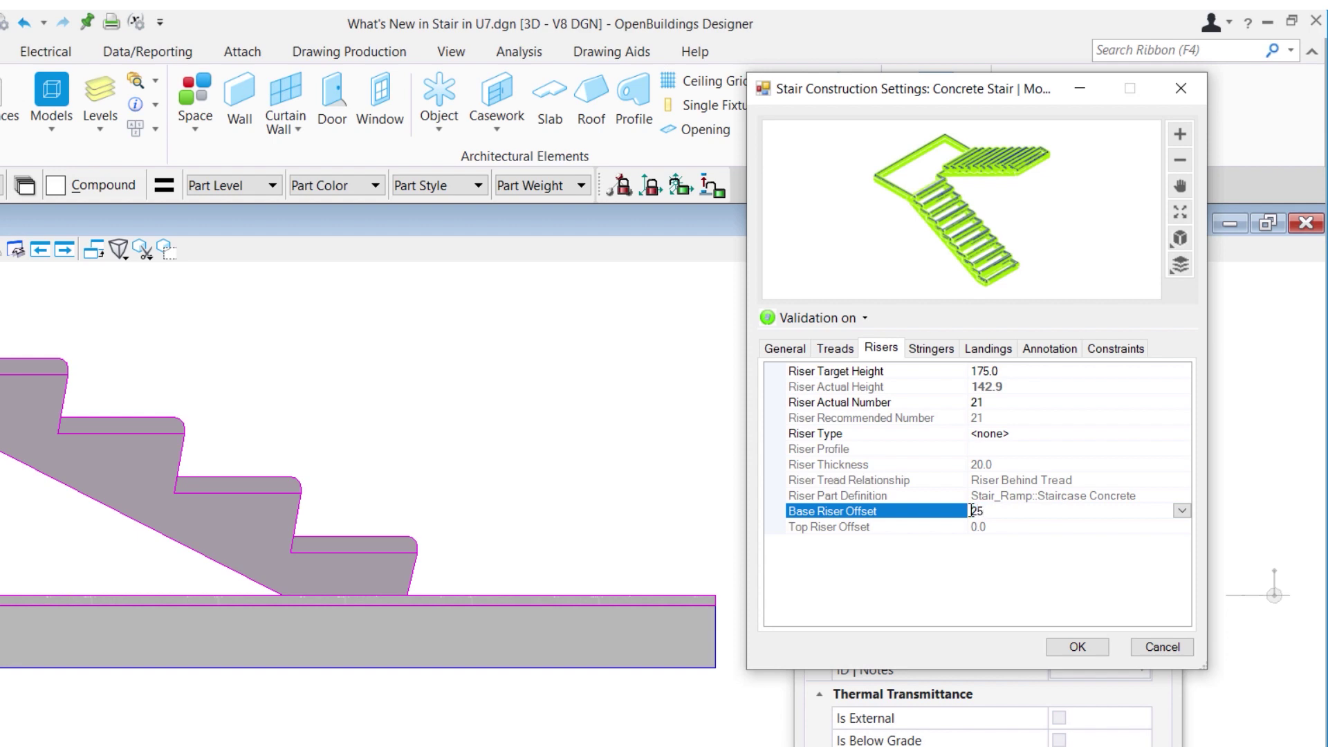
type(".0")
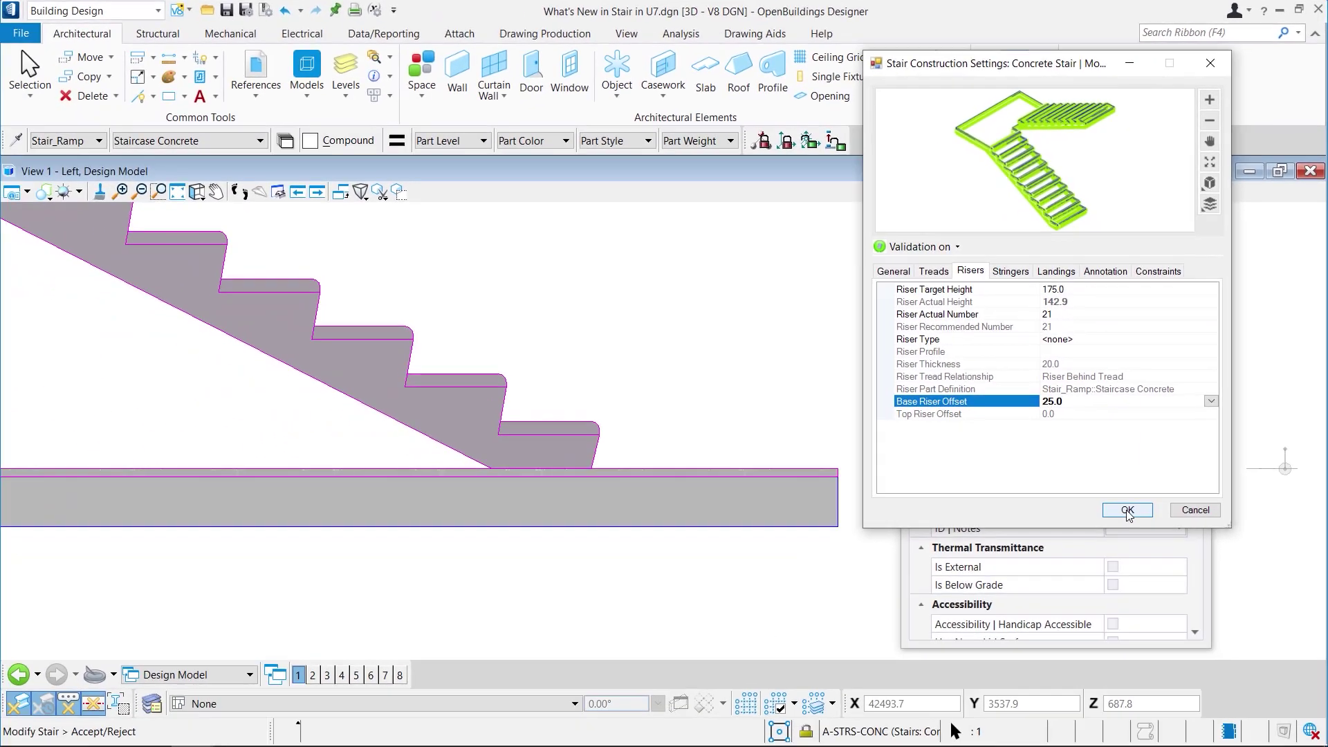
left_click(1127, 511)
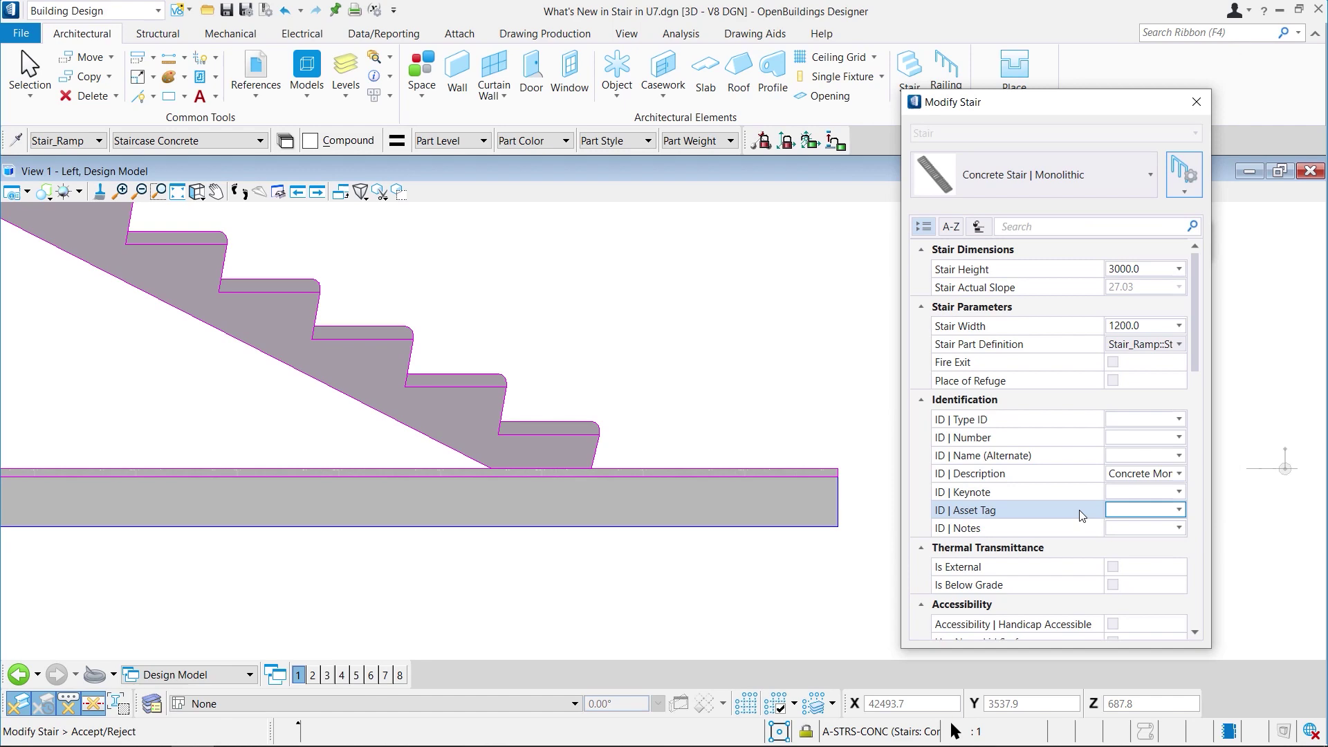
left_click(756, 400)
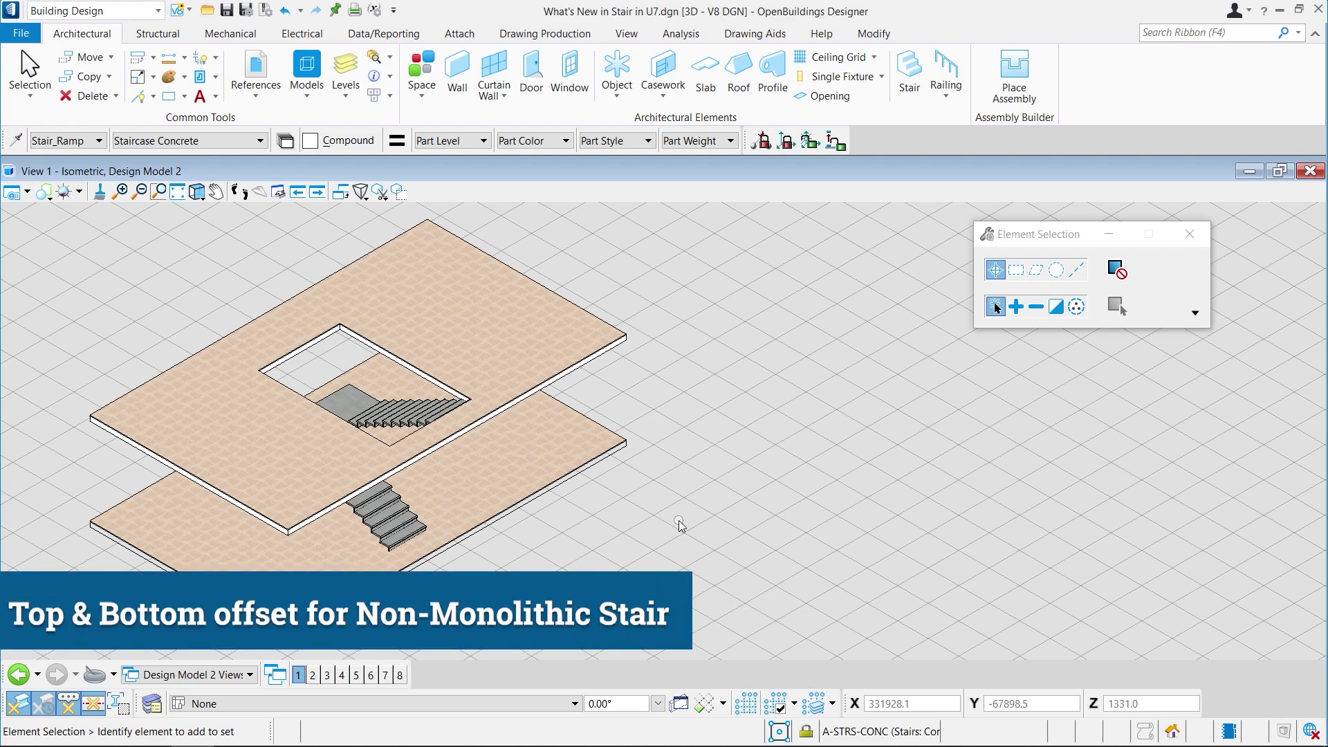
Show Design Model 2 in the left view and apply the Transparent display style to View 1.
left_click(197, 193)
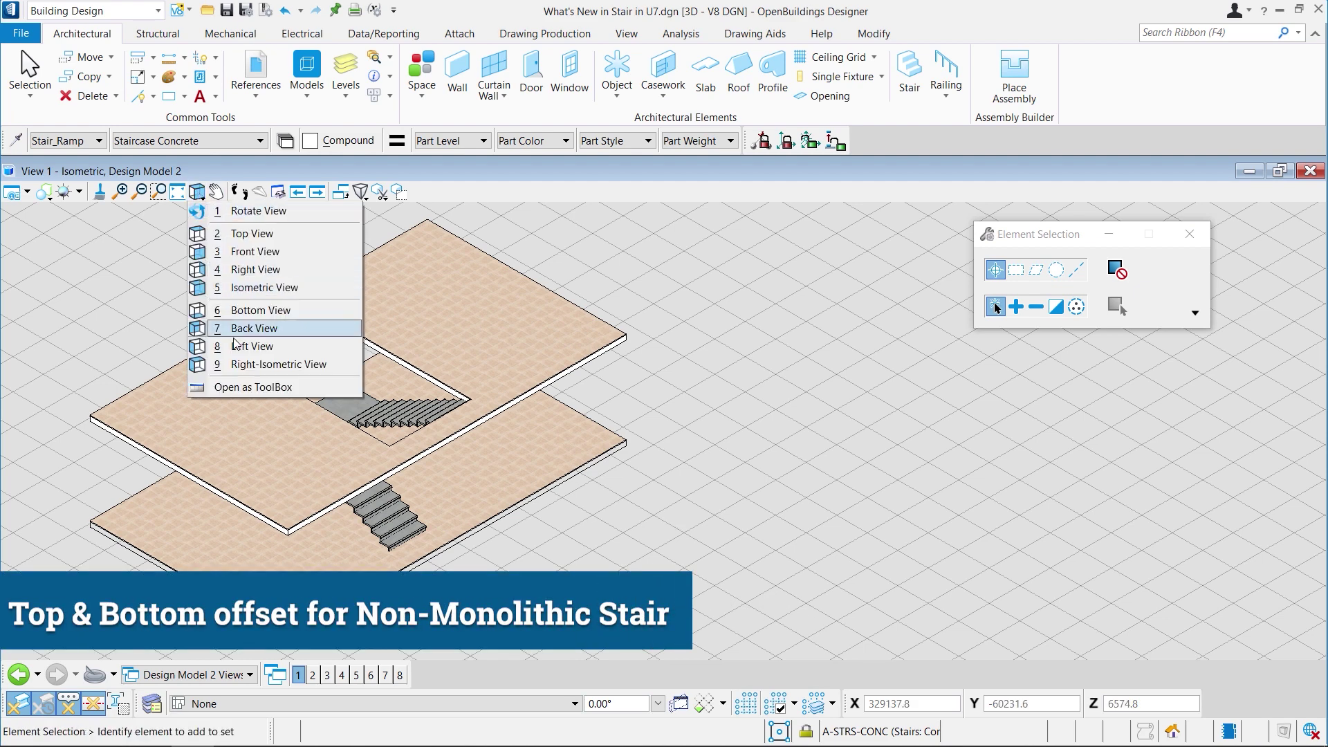
left_click(208, 344)
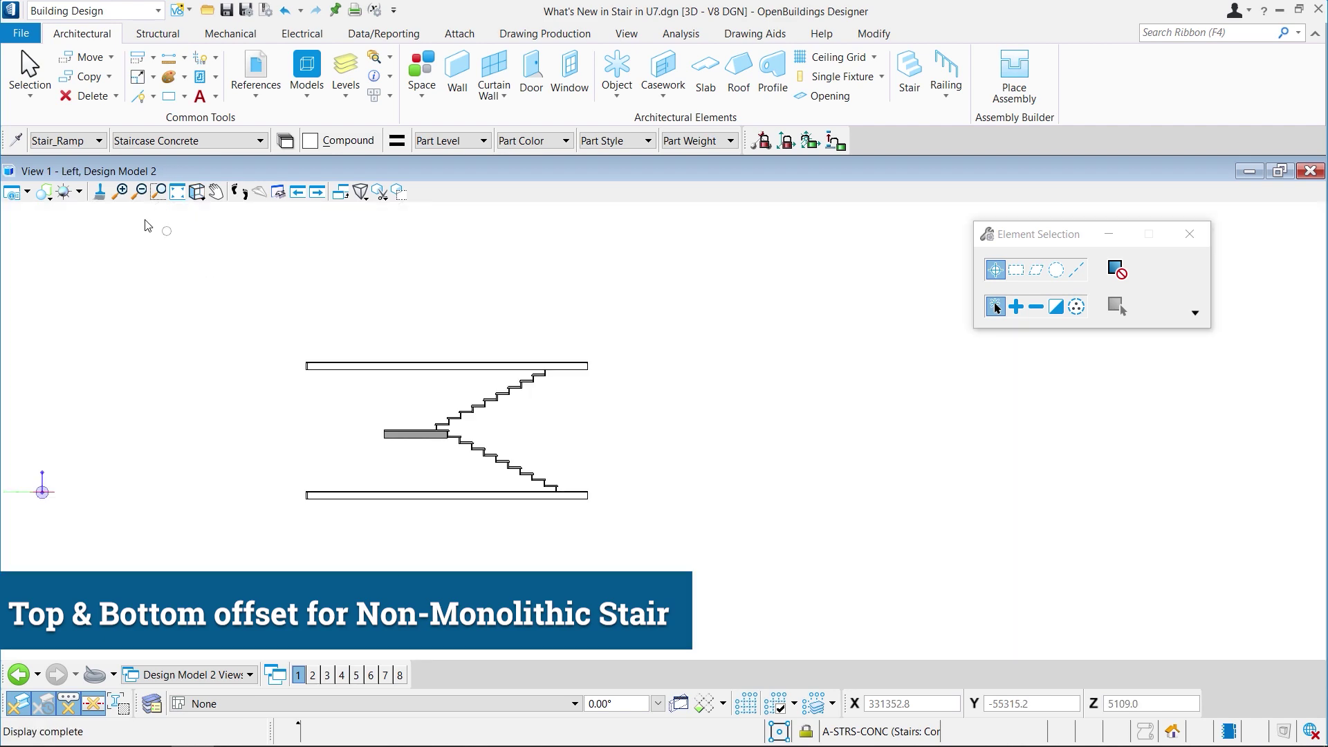
left_click(43, 192)
left_click(1056, 268)
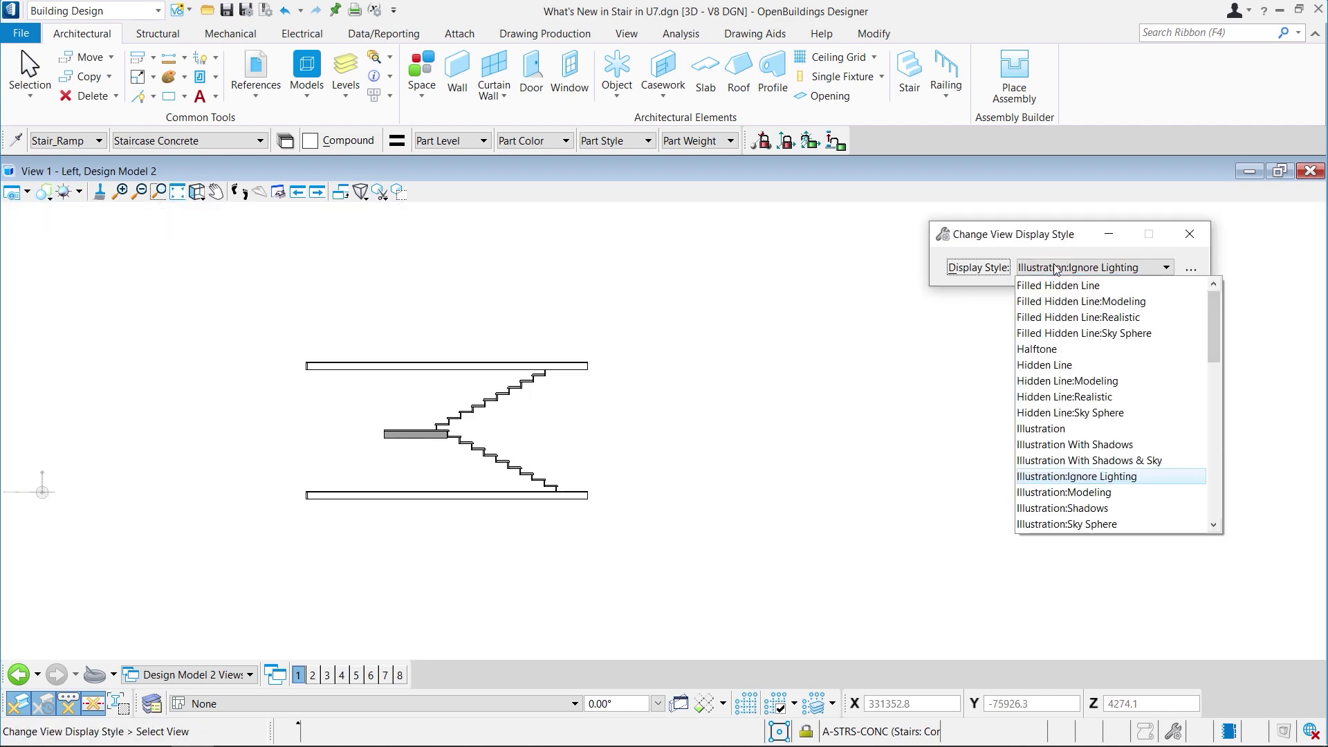
scroll(1120, 422, "down", 10)
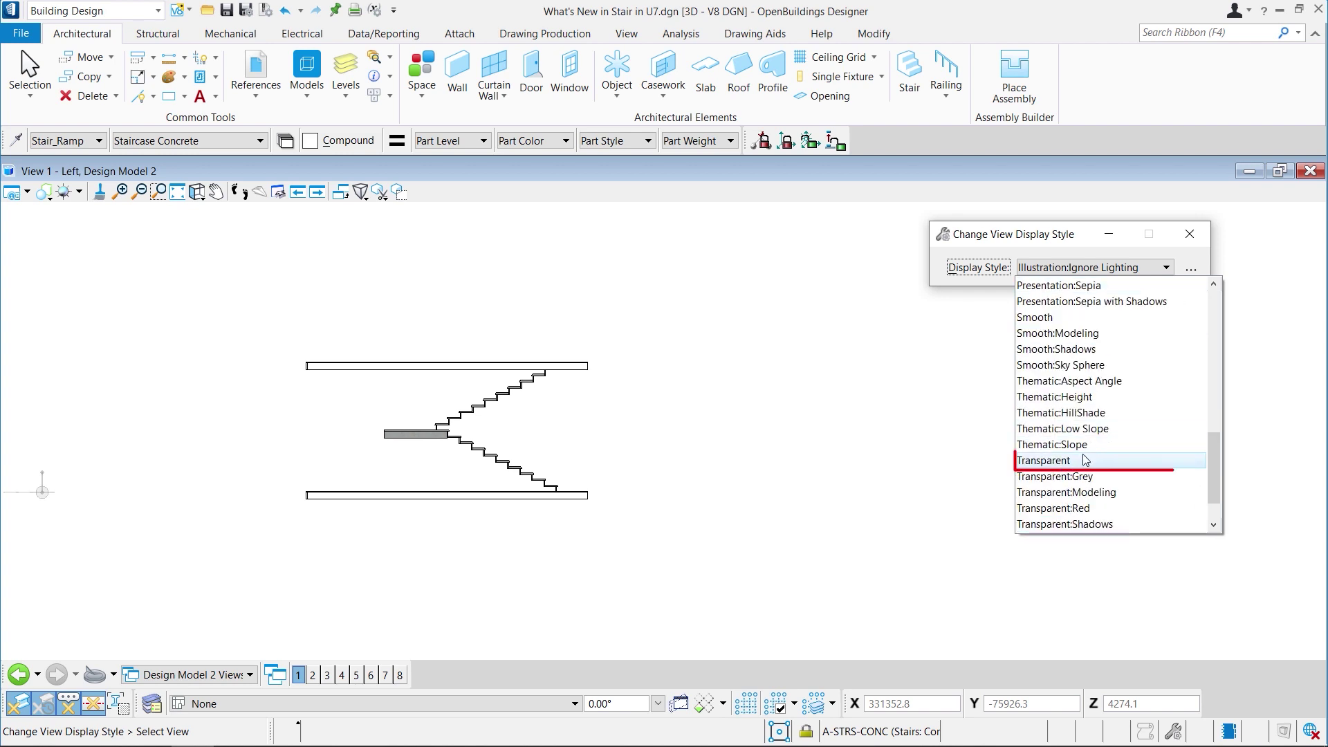
left_click(1084, 460)
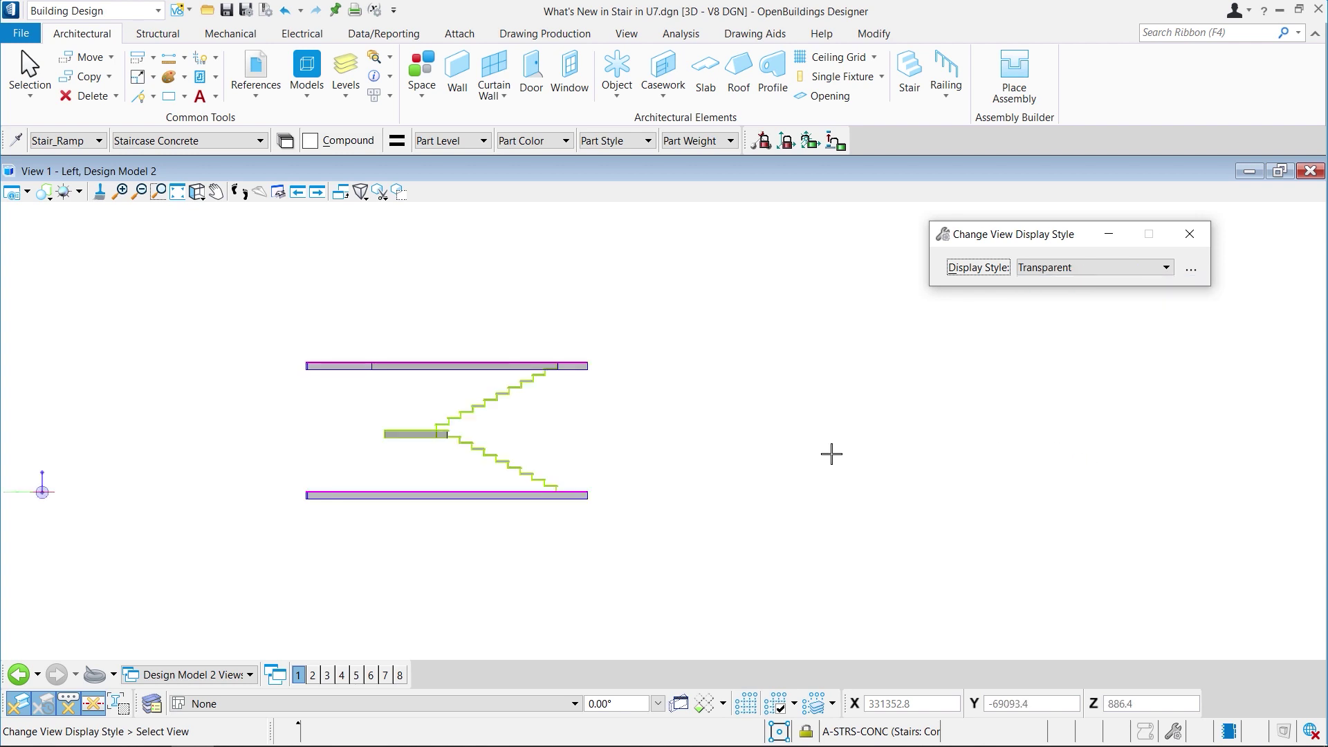
left_click(1189, 235)
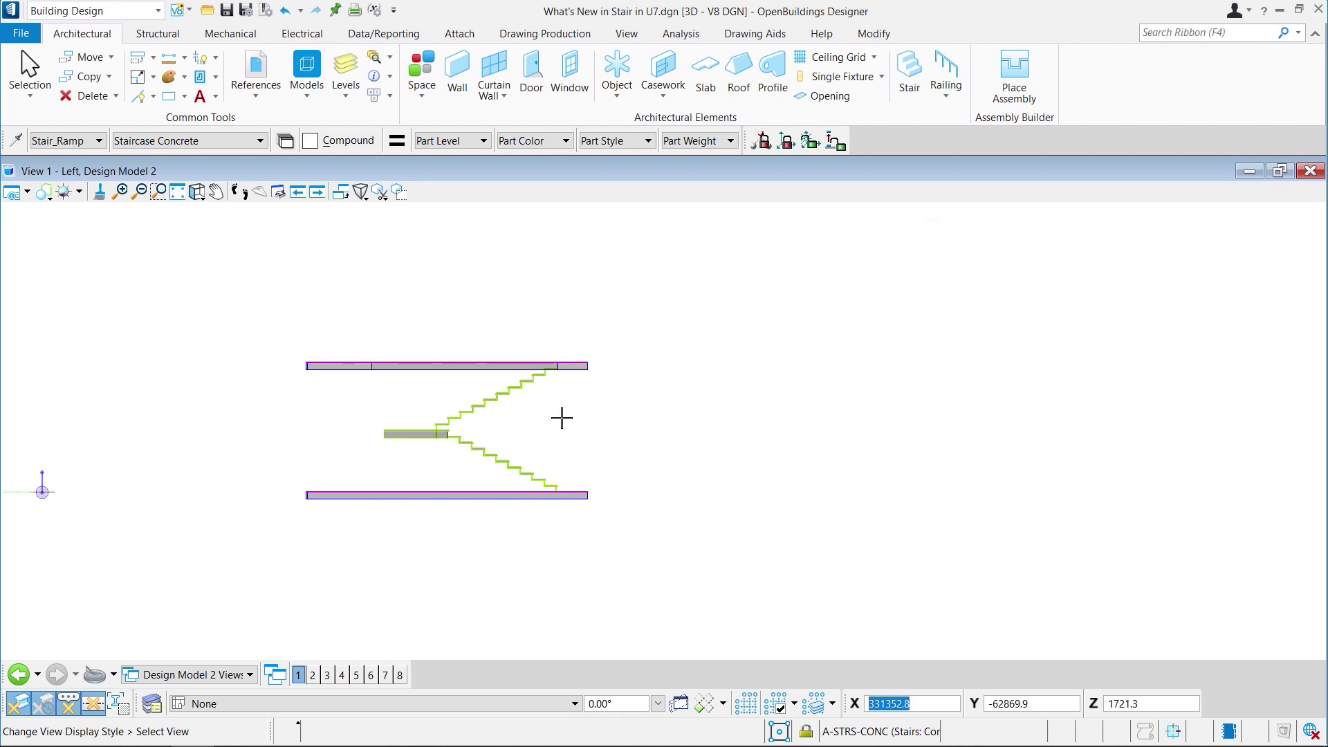
Load the construction settings of the non-monolithic stair between the two slabs and set its Base Riser Offset to 25.
scroll(561, 417, "up", 2)
right_click(368, 285)
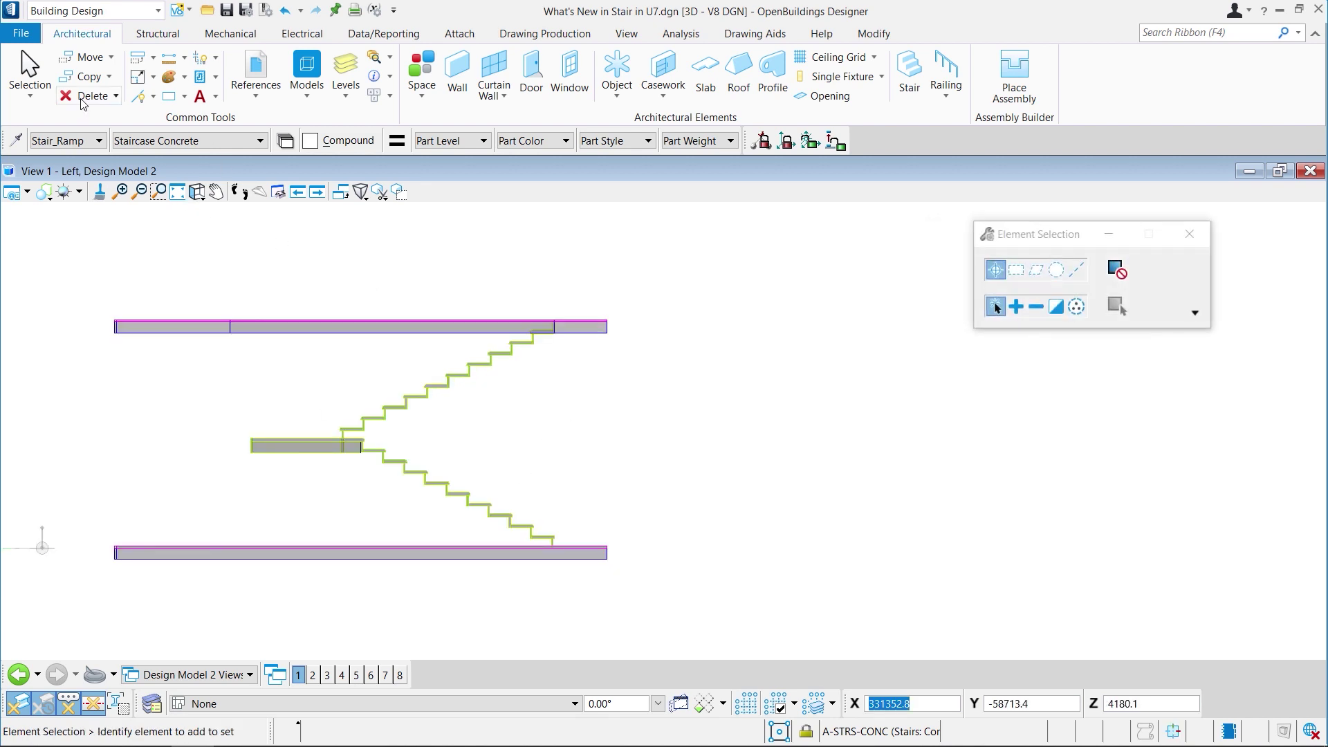
left_click(423, 401)
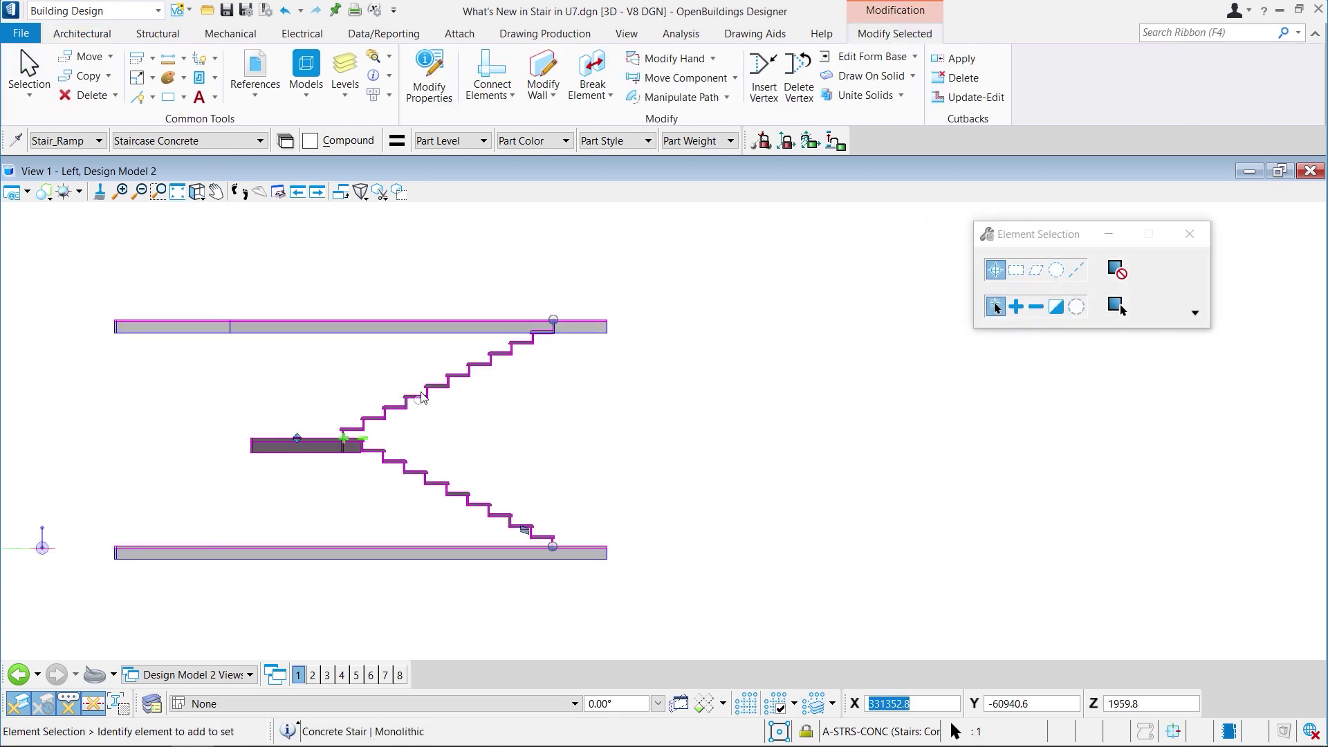
left_click(432, 90)
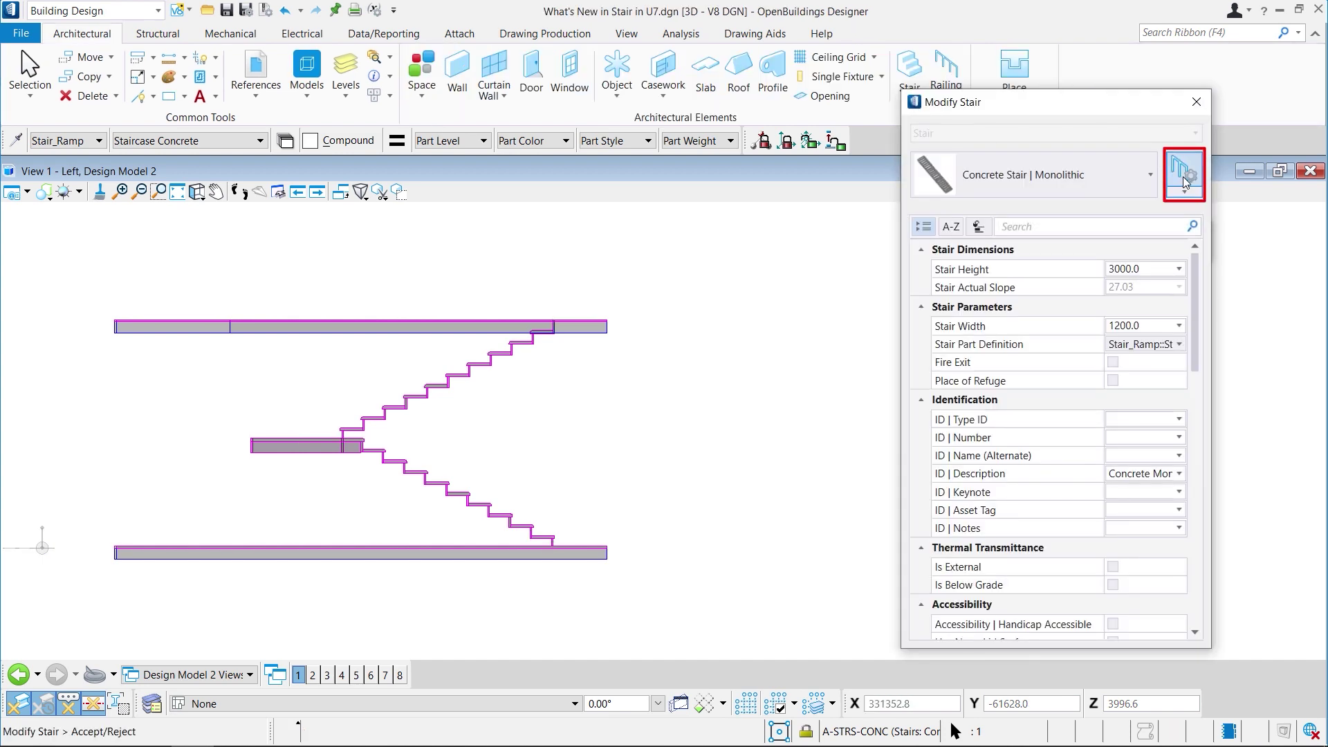
left_click(1185, 181)
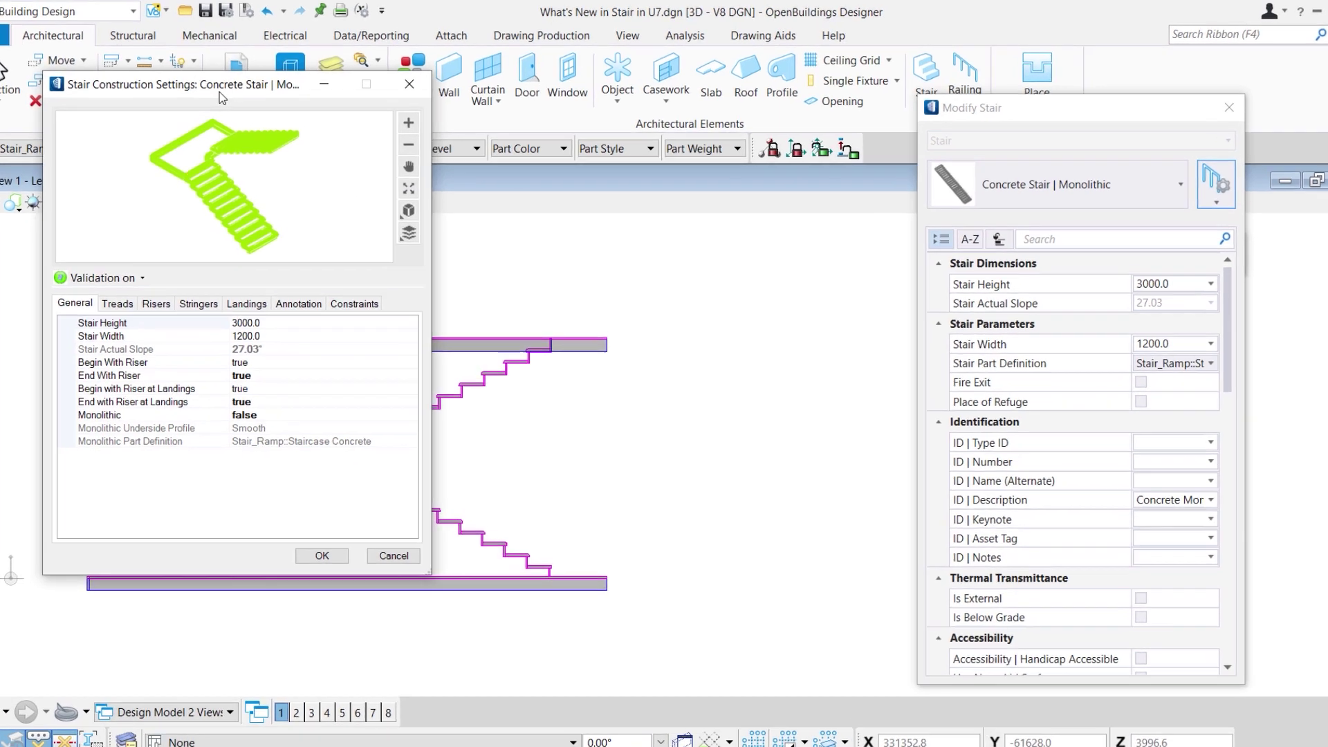
left_click_drag(219, 93, 882, 79)
left_click(837, 278)
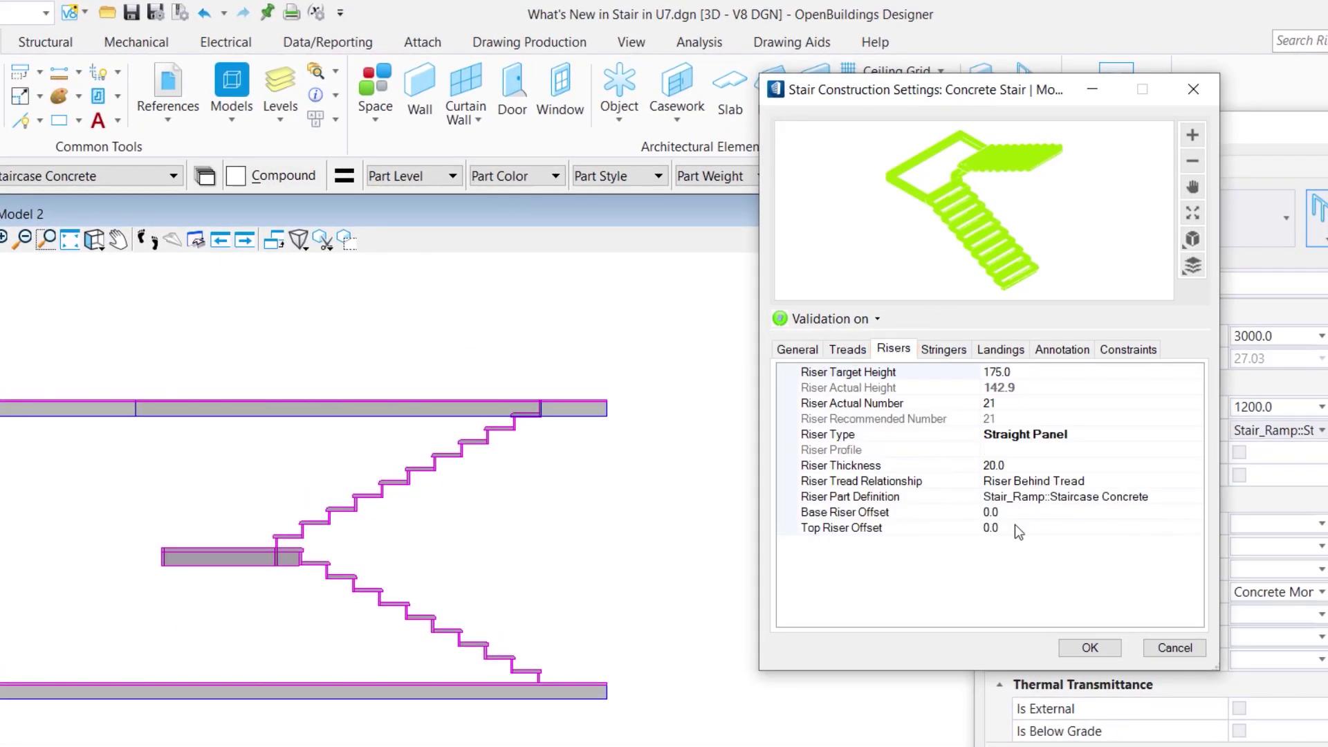
left_click(1008, 500)
left_click(985, 512)
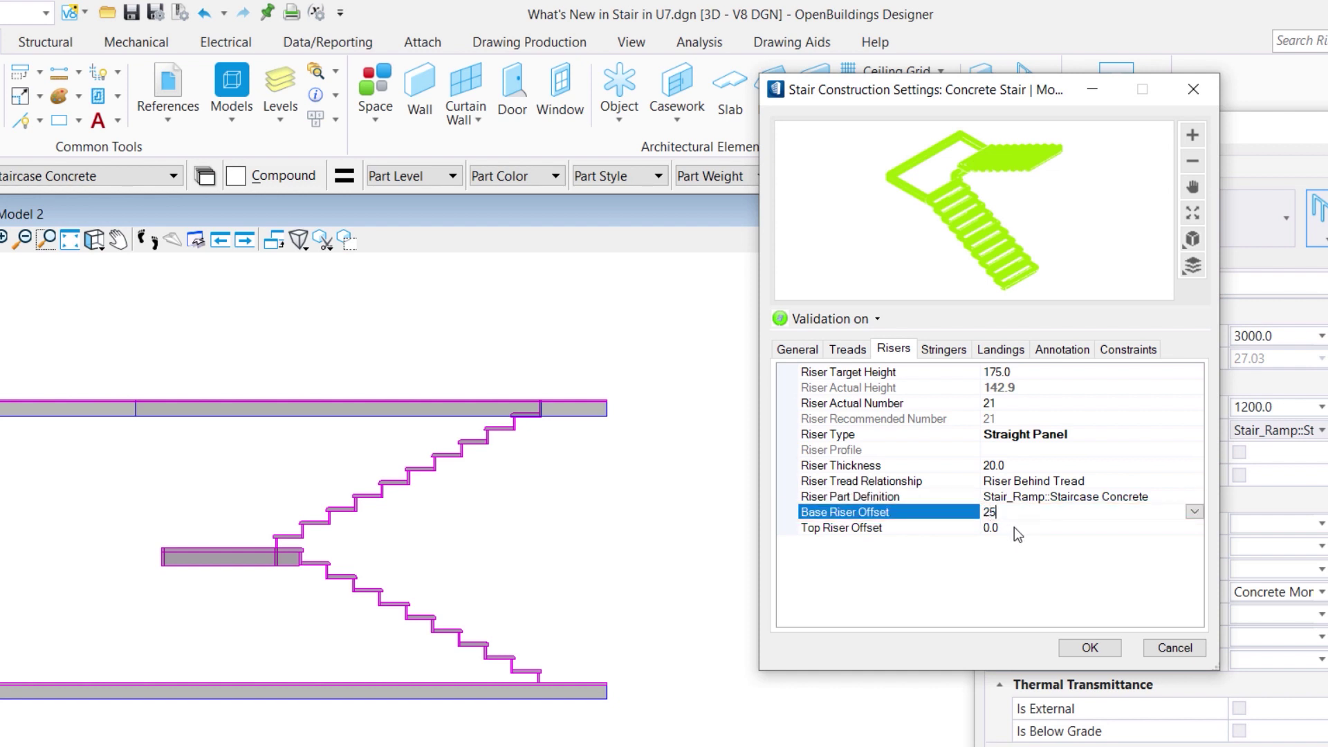
Set the stair's Top Riser Offset to -25.0 and apply the modified settings to the stair.
left_click(1014, 527)
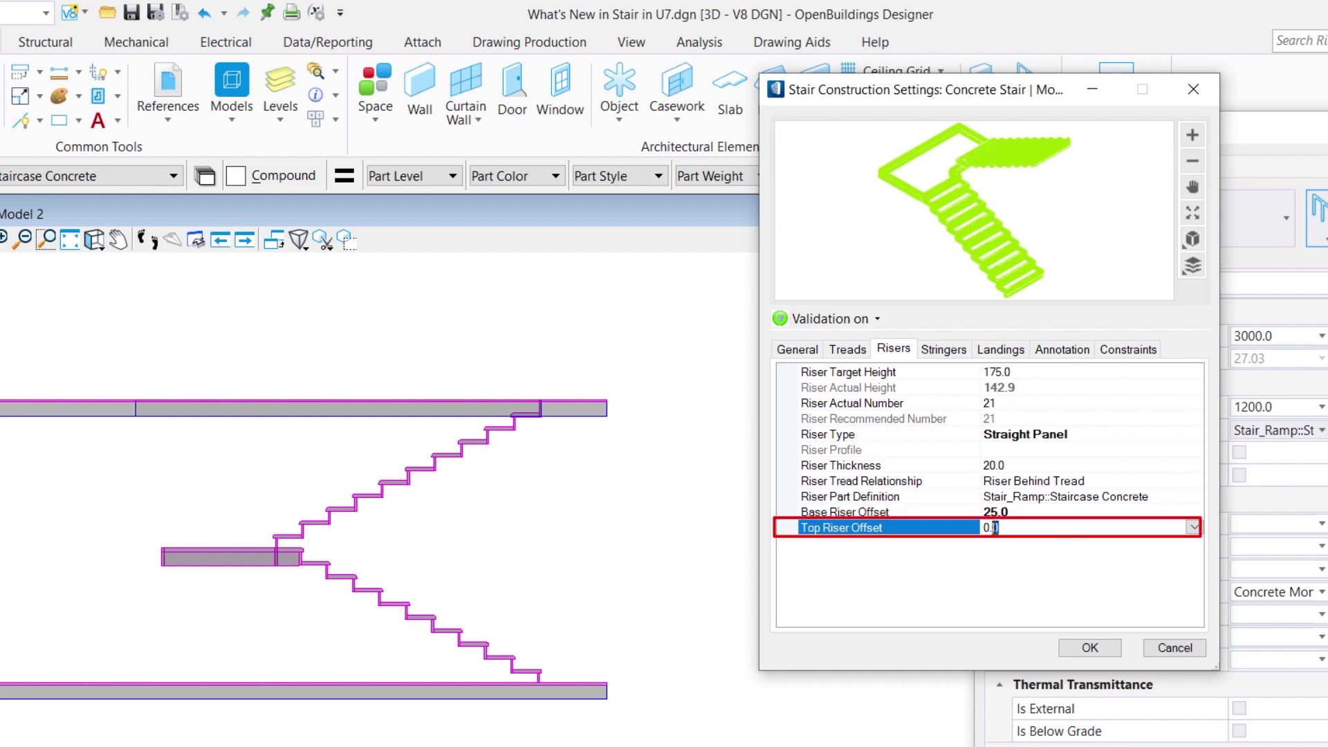
left_click_drag(994, 528, 976, 527)
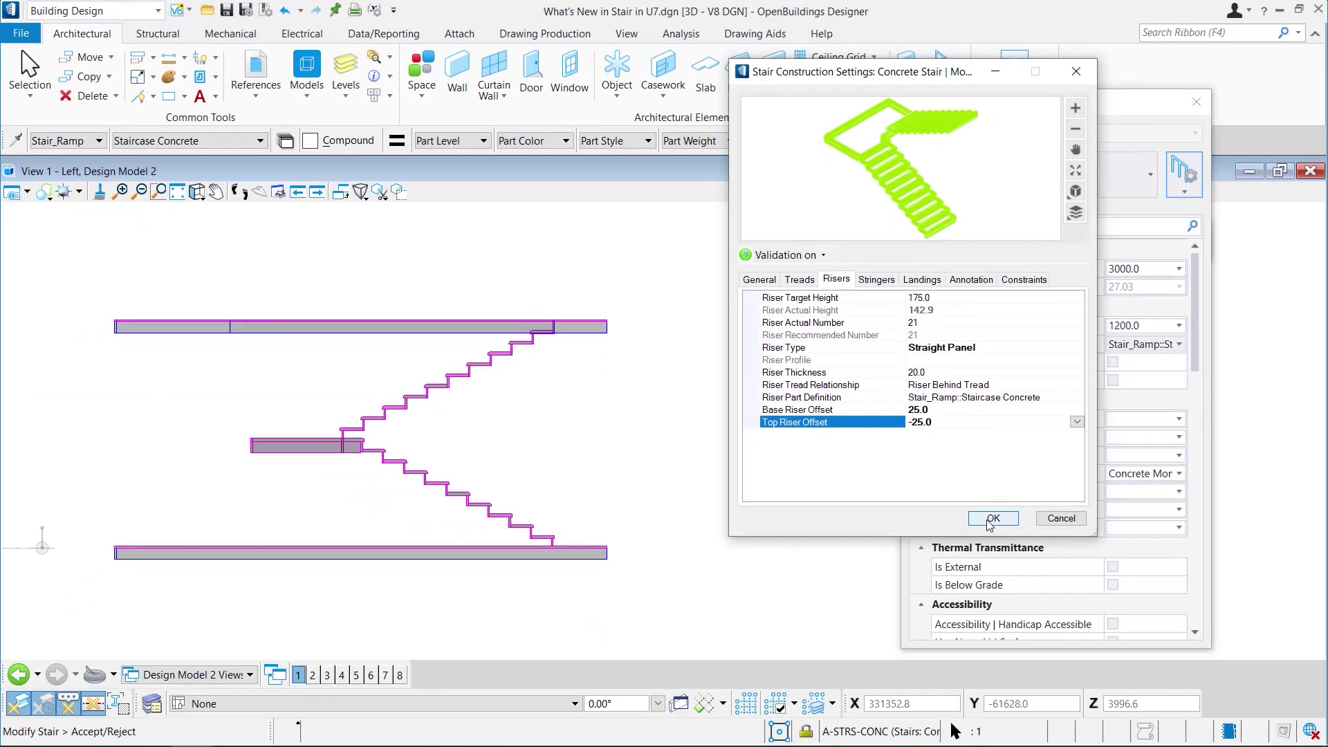
left_click(1089, 647)
left_click(992, 519)
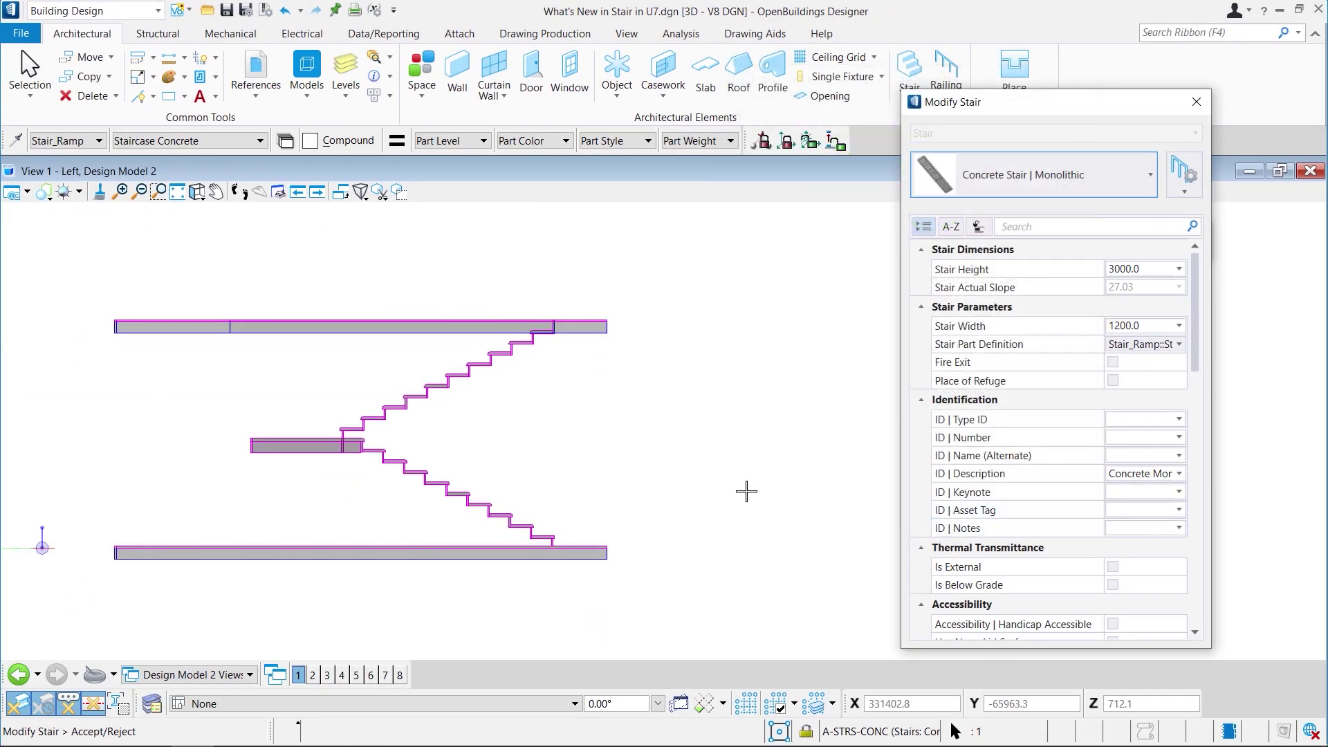
left_click(747, 491)
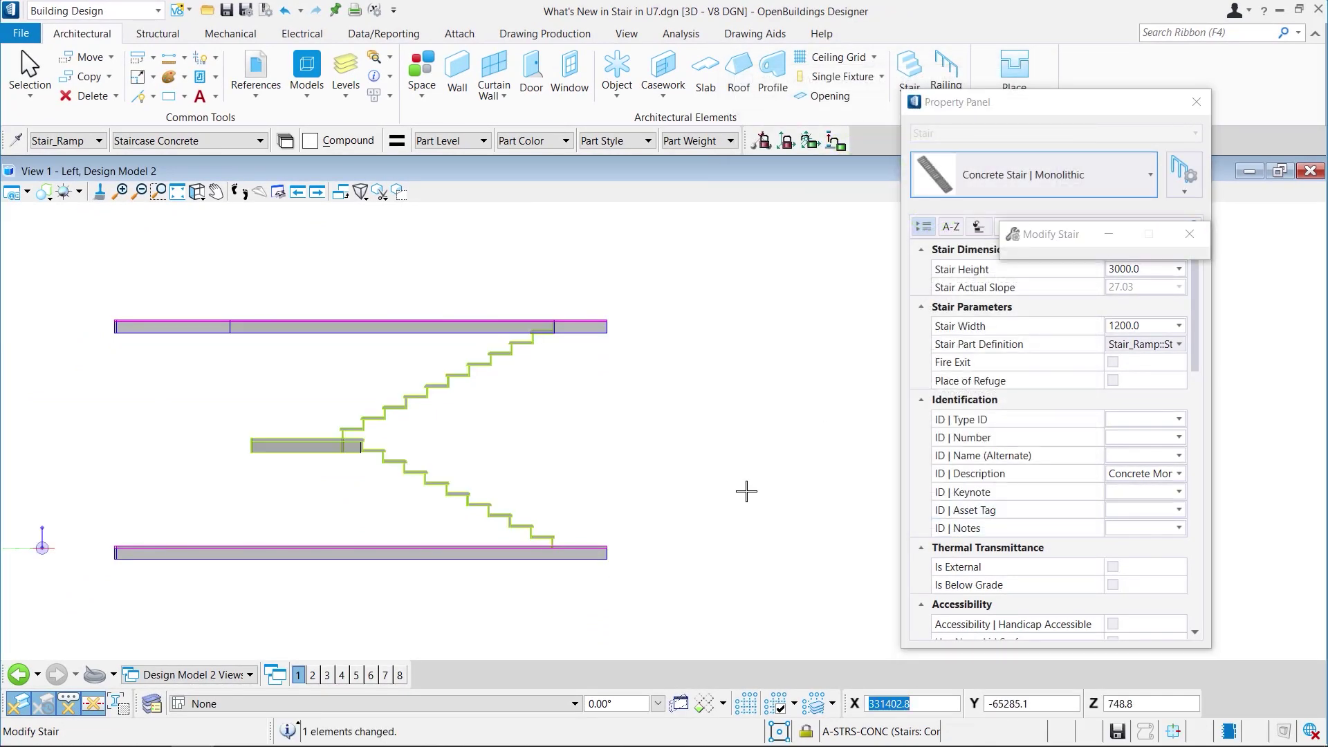
Examine up close how the stair's bottom and top risers meet the lower and upper floor slabs.
left_click(29, 69)
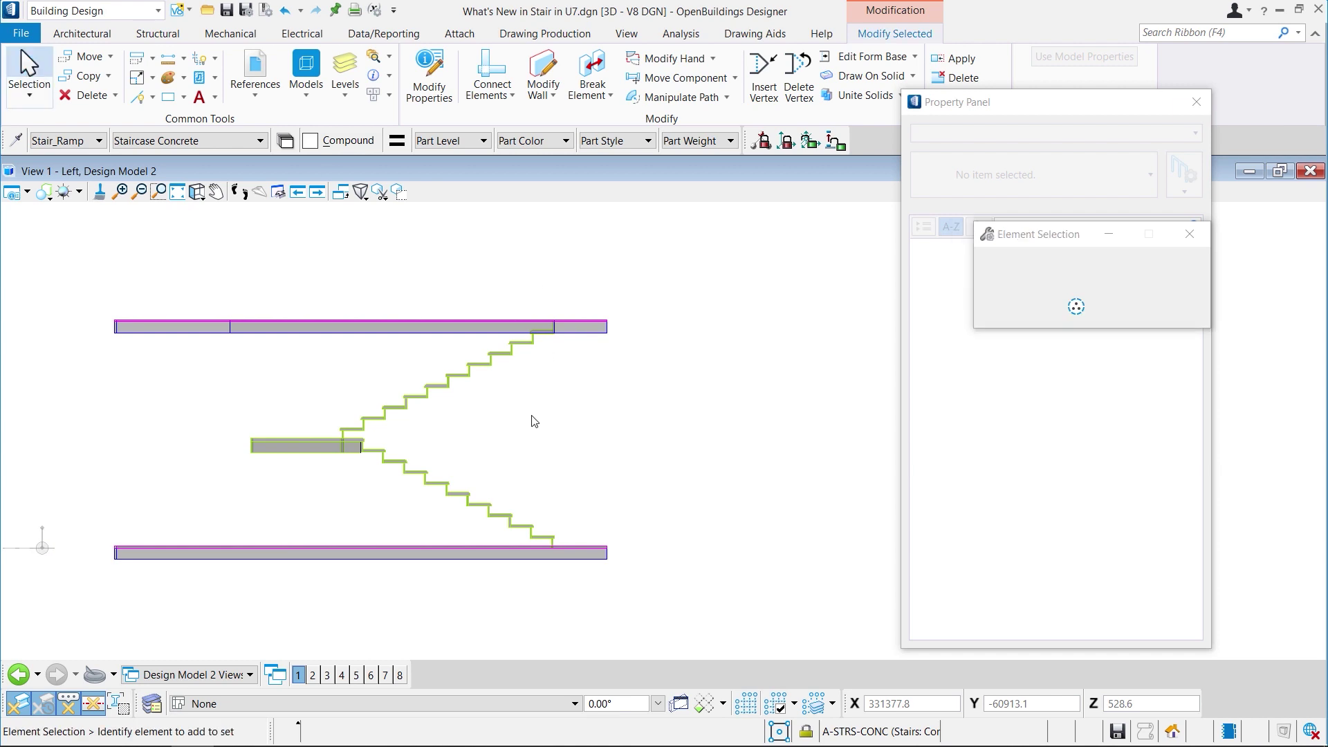
scroll(546, 423, "up", 5)
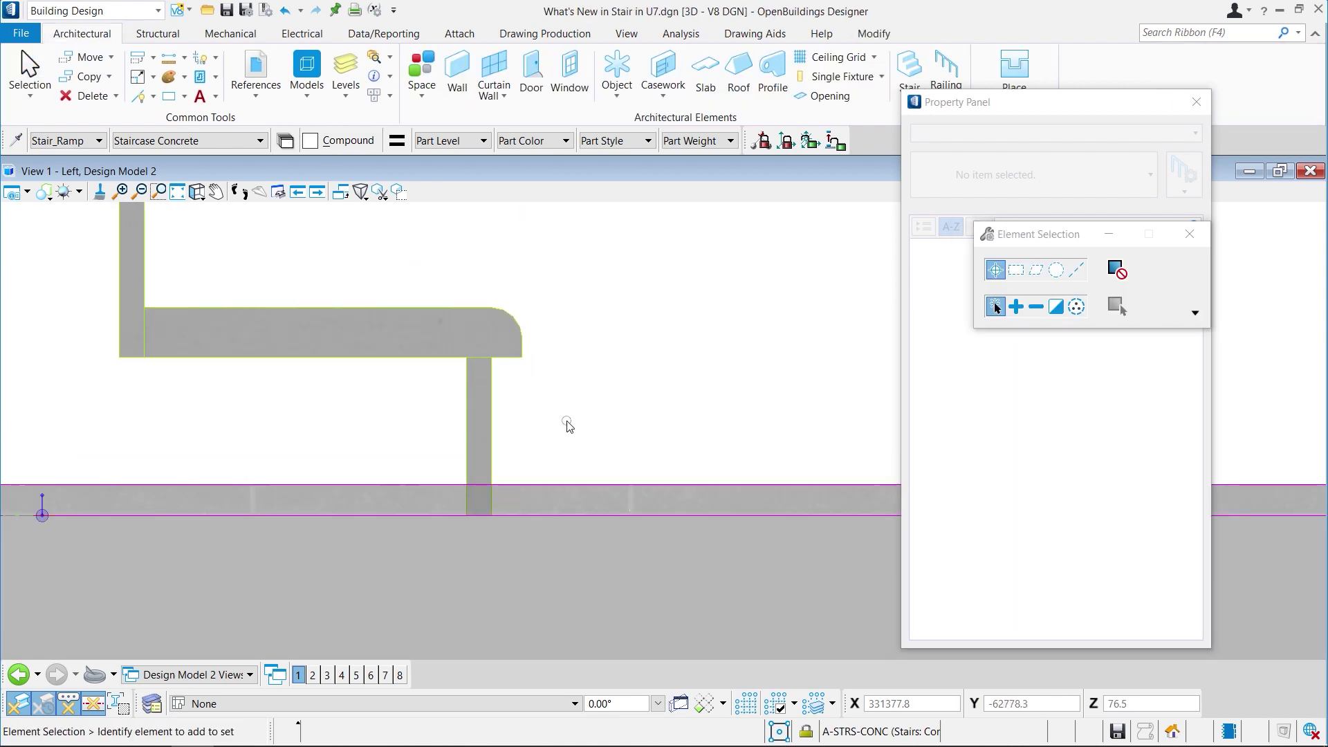
scroll(568, 423, "down", 2)
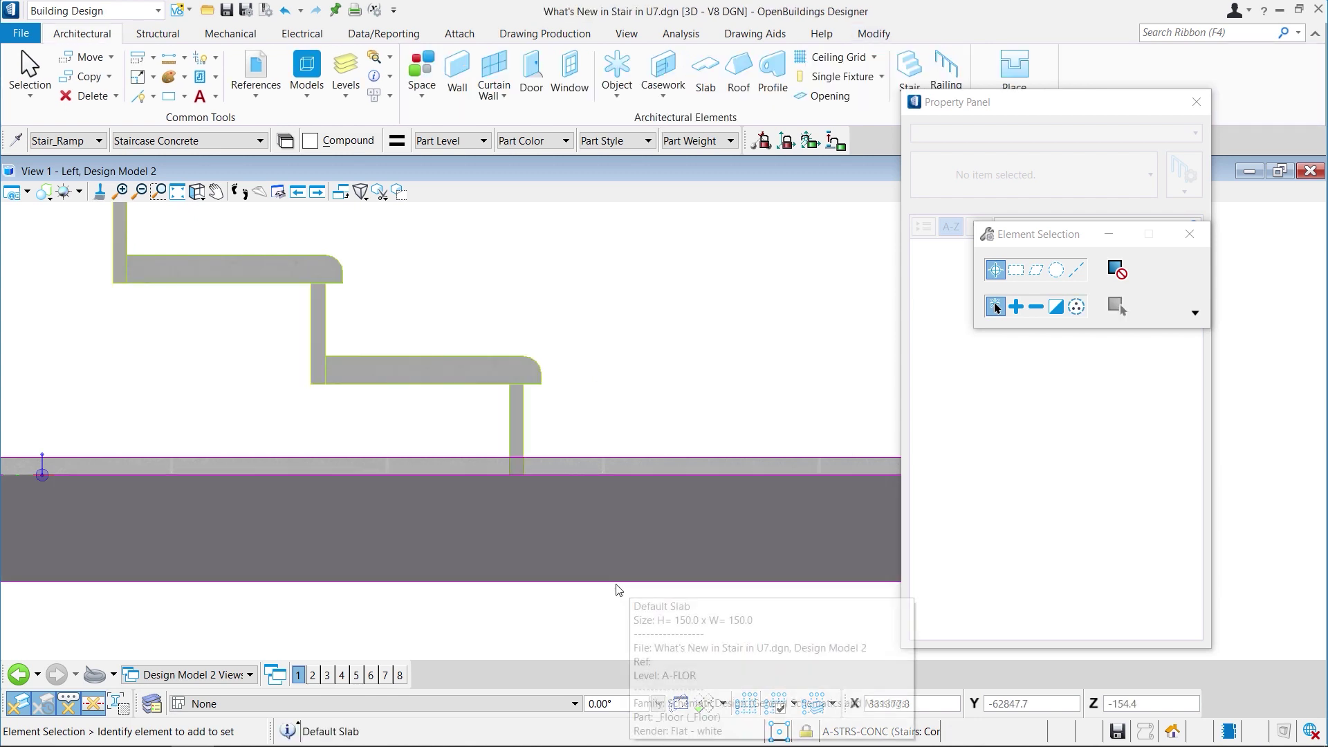
scroll(598, 387, "down", 3)
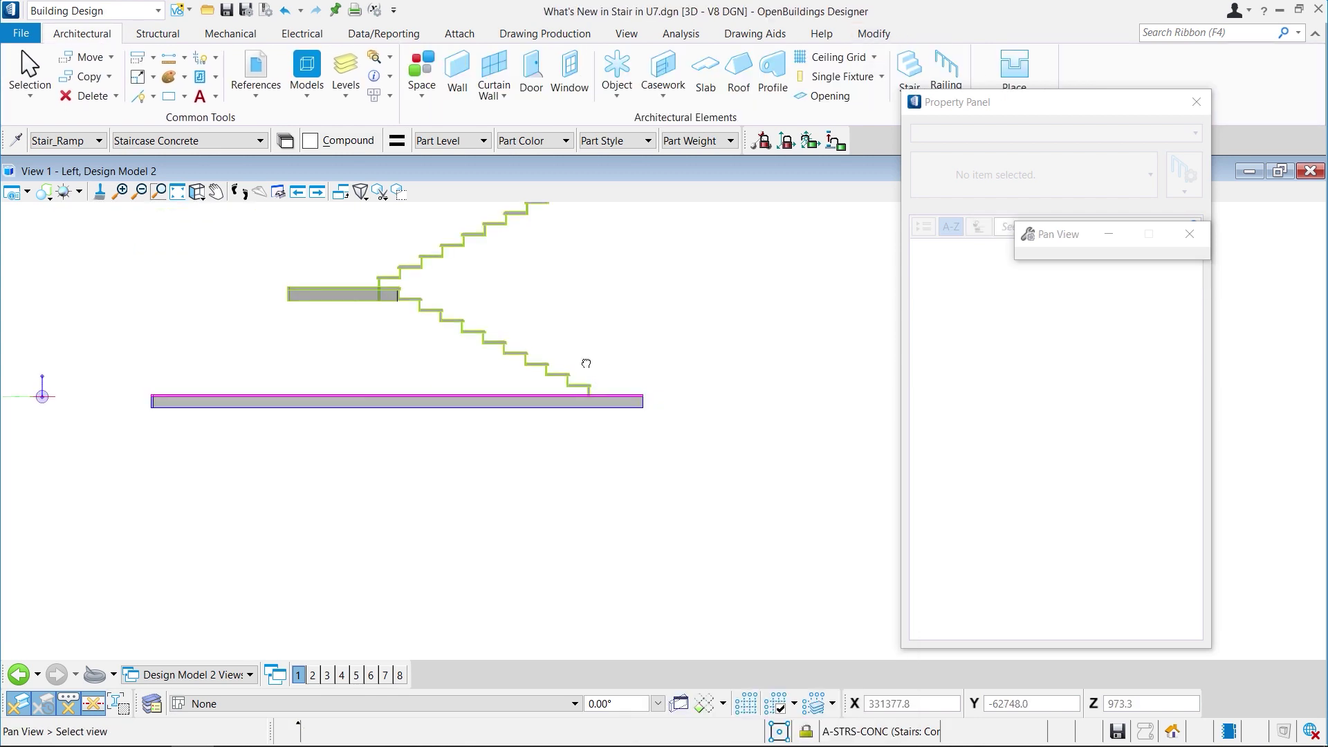
scroll(599, 311, "up", 3)
scroll(600, 310, "up", 3)
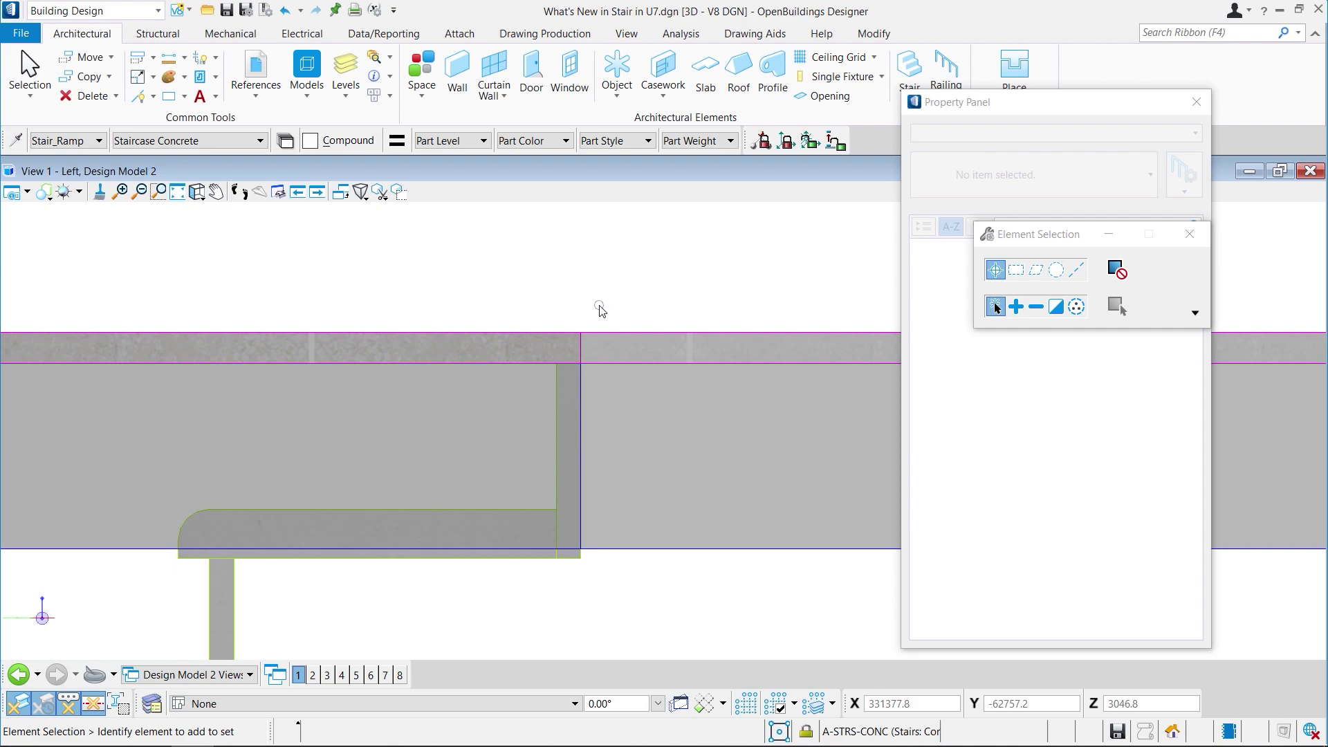